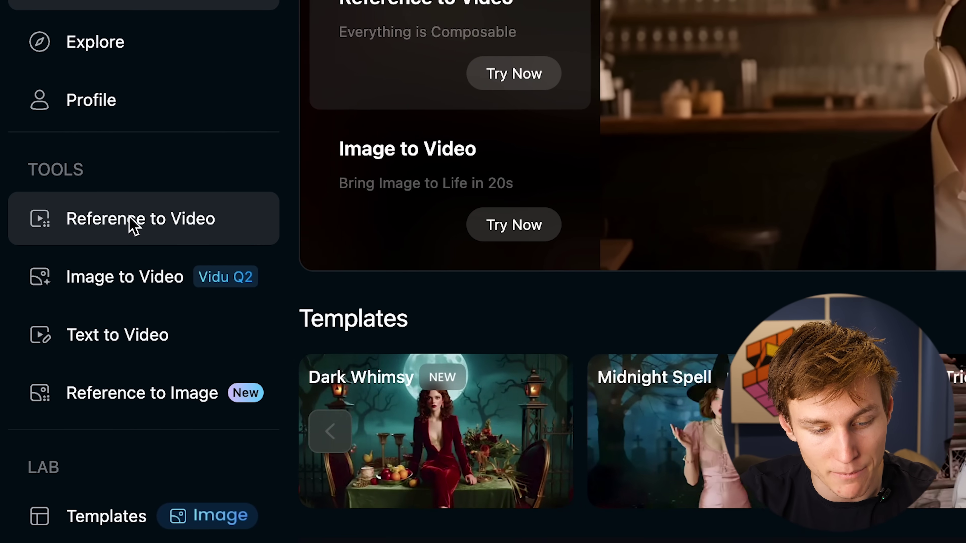
# Open Reference to Video and turn Pro Mode off to show Style Realistic, Motion Level Large, Medium Shot.
pyautogui.click(134, 225)
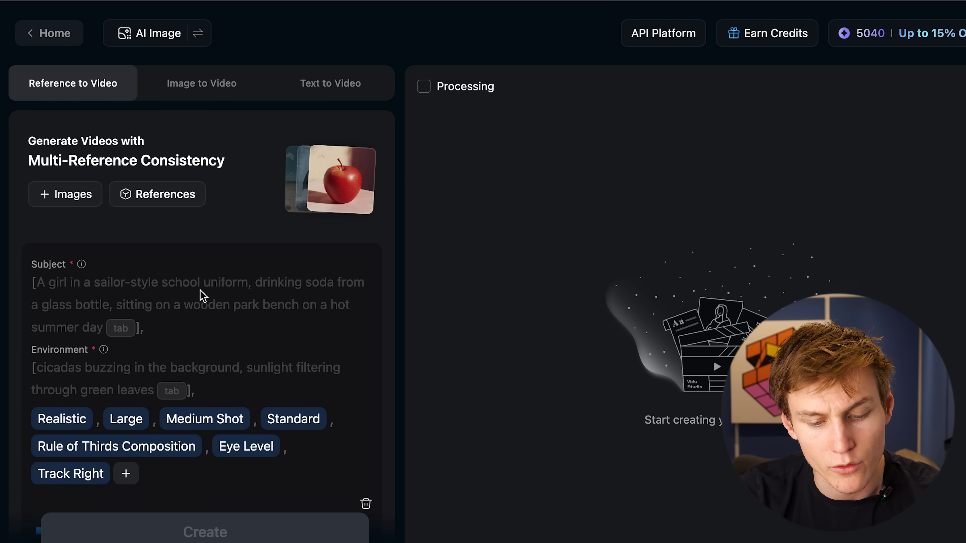
pyautogui.scroll(-2, 203, 297)
pyautogui.scroll(-2, 203, 296)
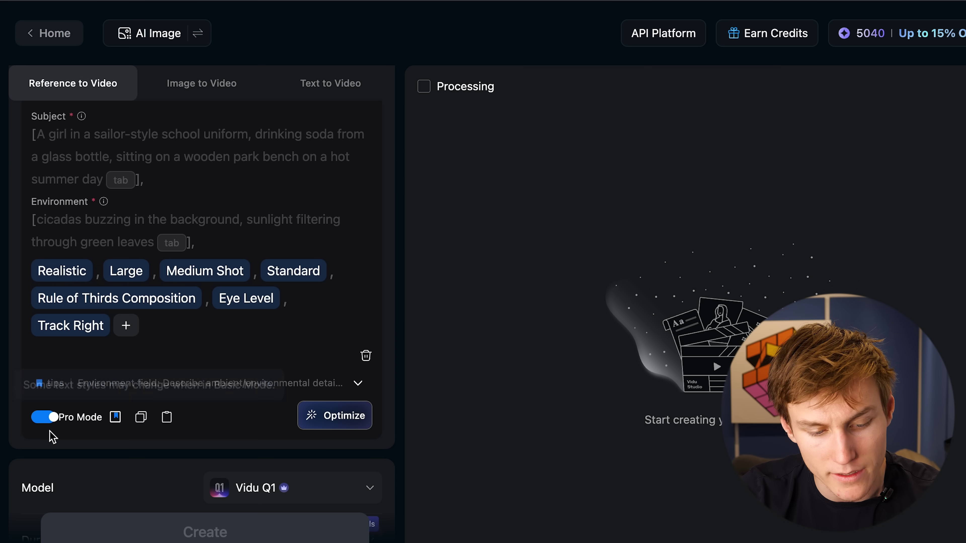
pyautogui.click(43, 418)
pyautogui.scroll(4, 50, 415)
pyautogui.scroll(-3, 95, 310)
pyautogui.scroll(3, 81, 289)
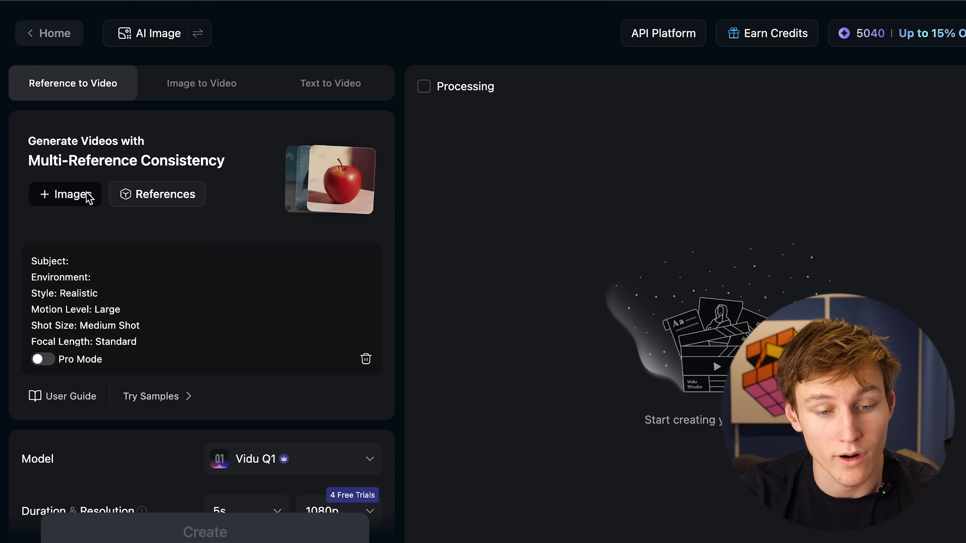
pyautogui.click(44, 359)
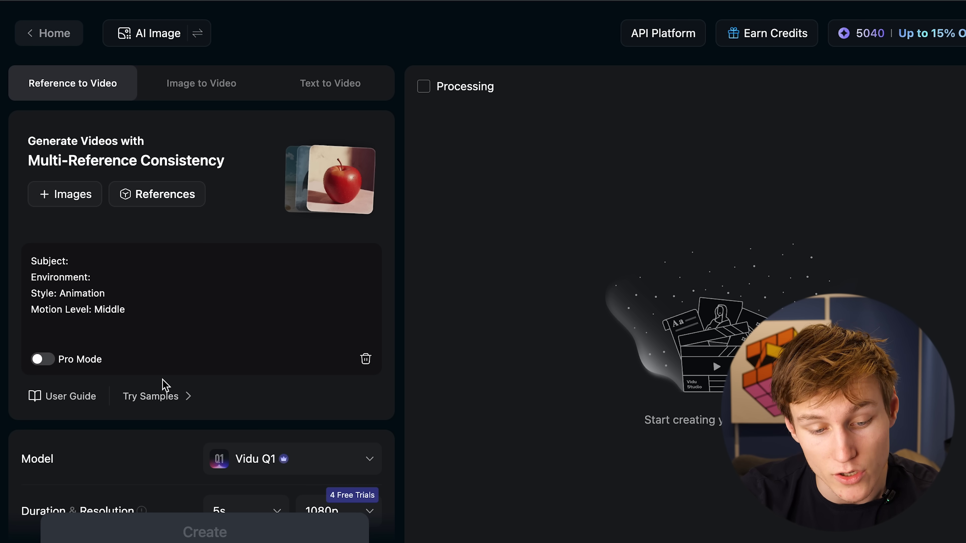
# Load the sample with cowboy, horse and desert images and the 'image1 is riding image2' prompt.
pyautogui.click(168, 397)
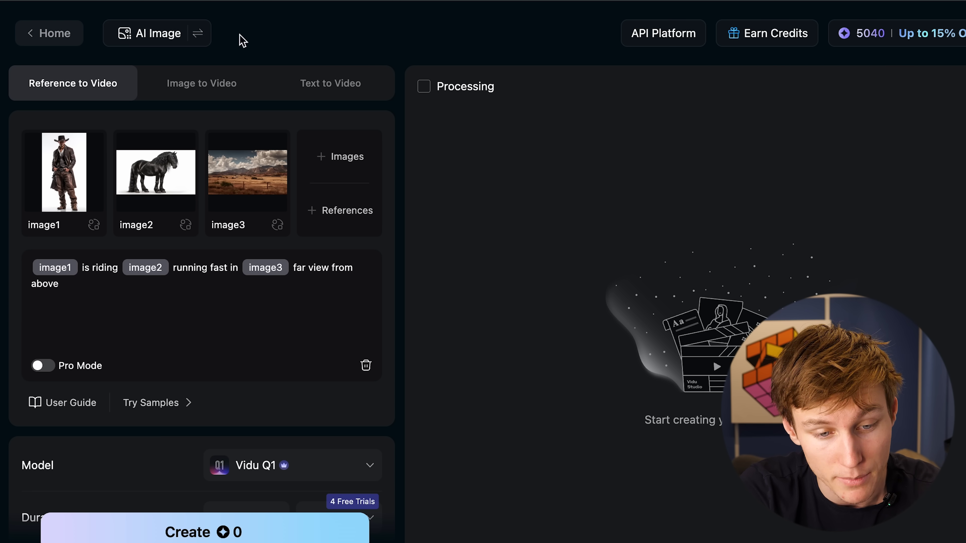
# Go back to the Vidu home page and browse its Templates and Recommendations.
pyautogui.click(149, 37)
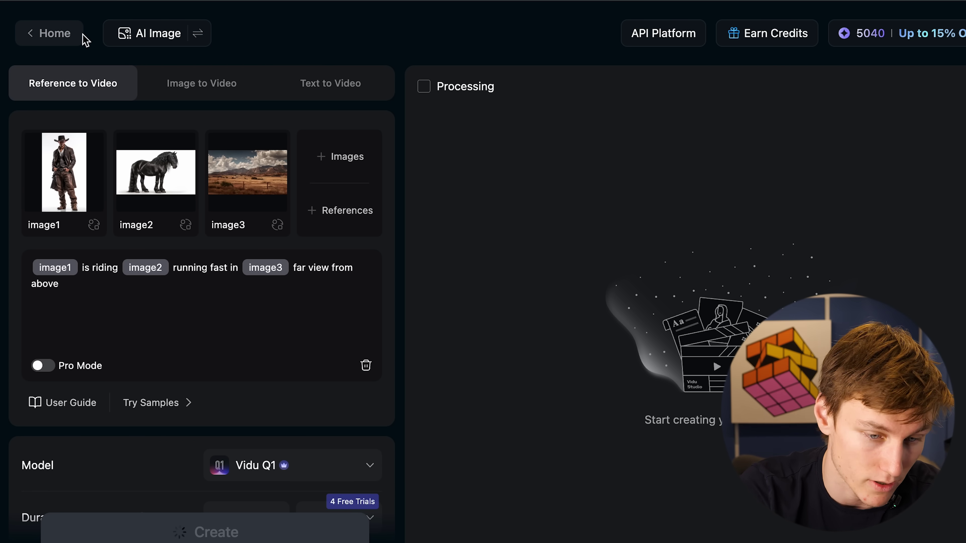
pyautogui.click(44, 33)
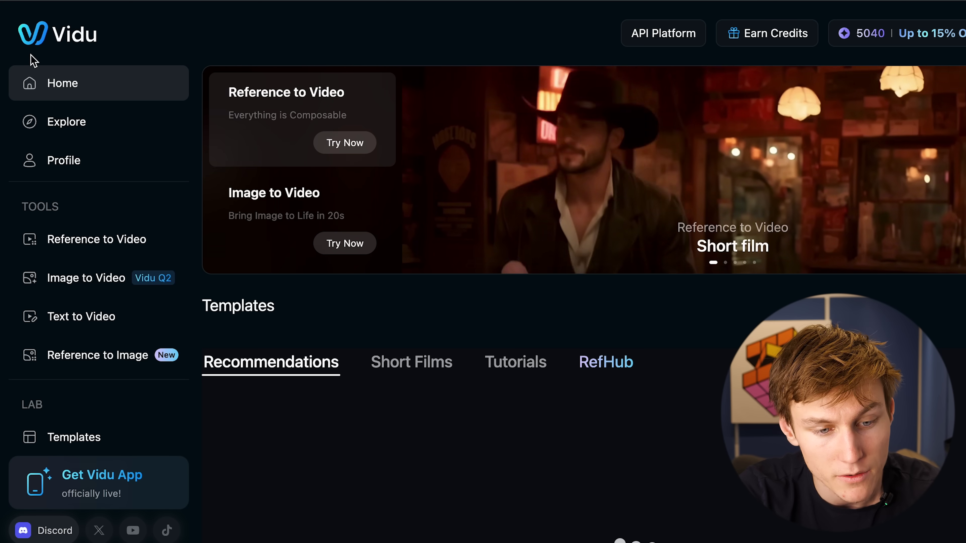
pyautogui.scroll(-4, 87, 263)
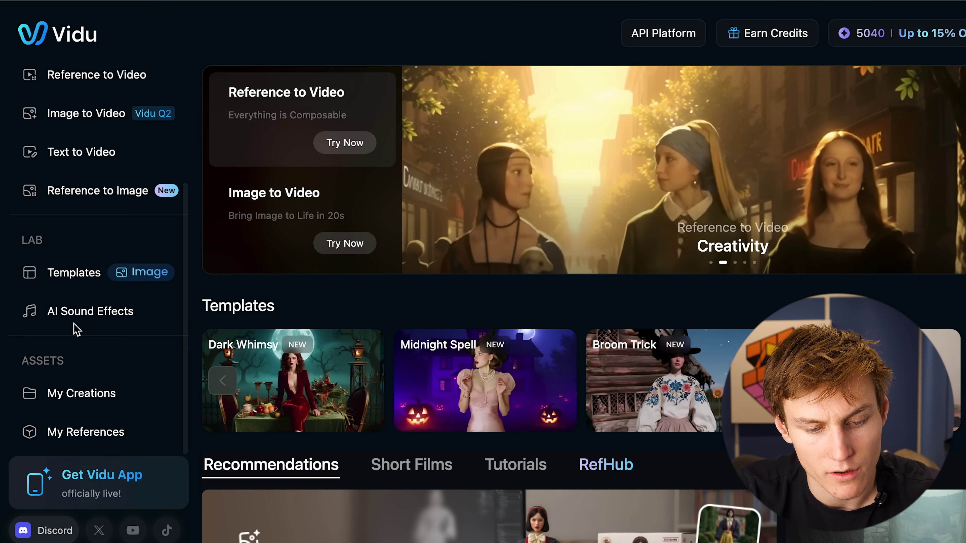
pyautogui.scroll(-2, 430, 401)
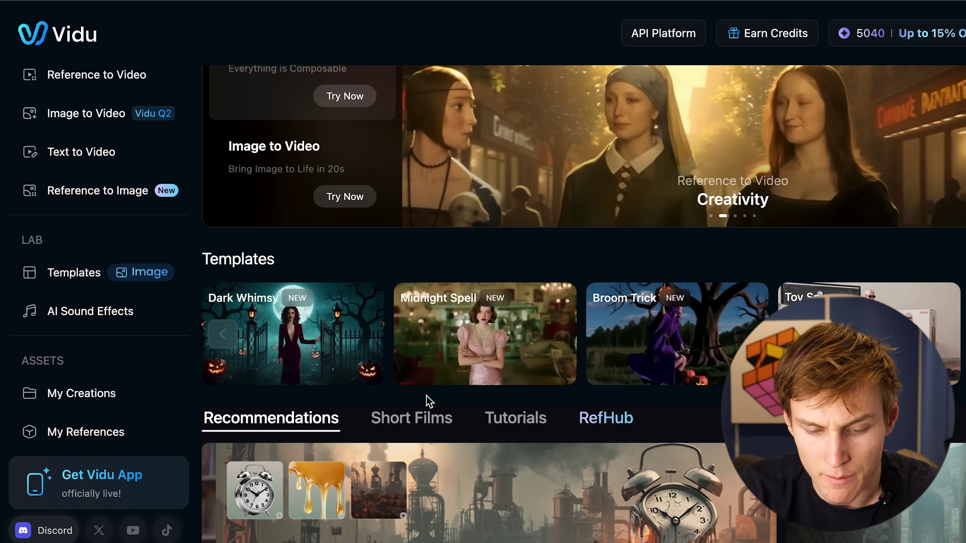
pyautogui.scroll(-10, 441, 402)
pyautogui.scroll(12, 489, 398)
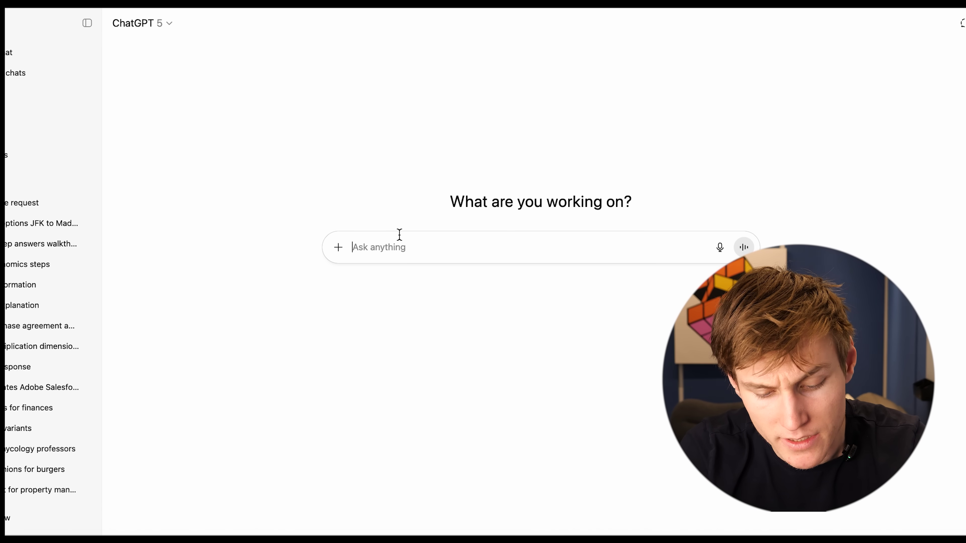
# Ask ChatGPT for three top-selling ecommerce products, each with an ad setting and props, people or animals.
pyautogui.write('a ecomm')
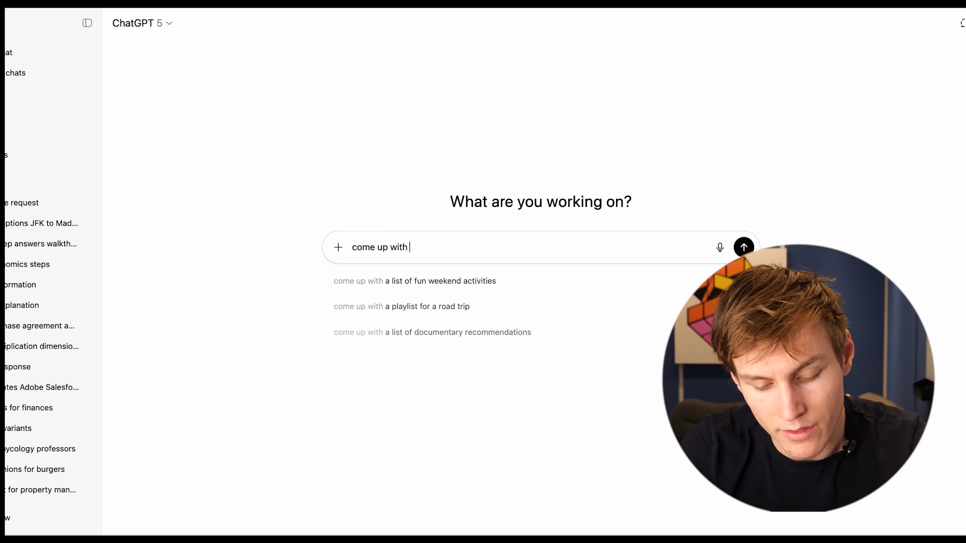
pyautogui.write('erce top selling product and then a creative ad for that p')
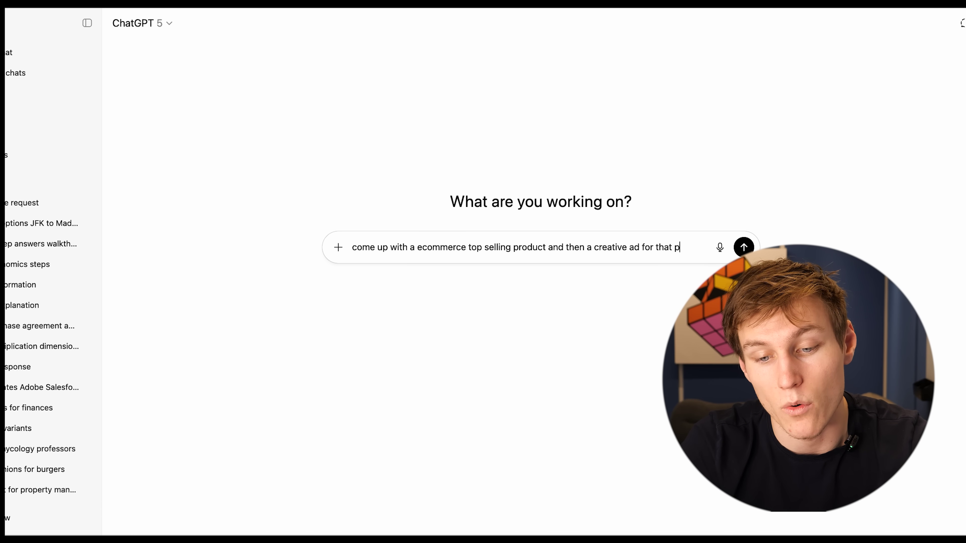
pyautogui.write('t - give mea.')
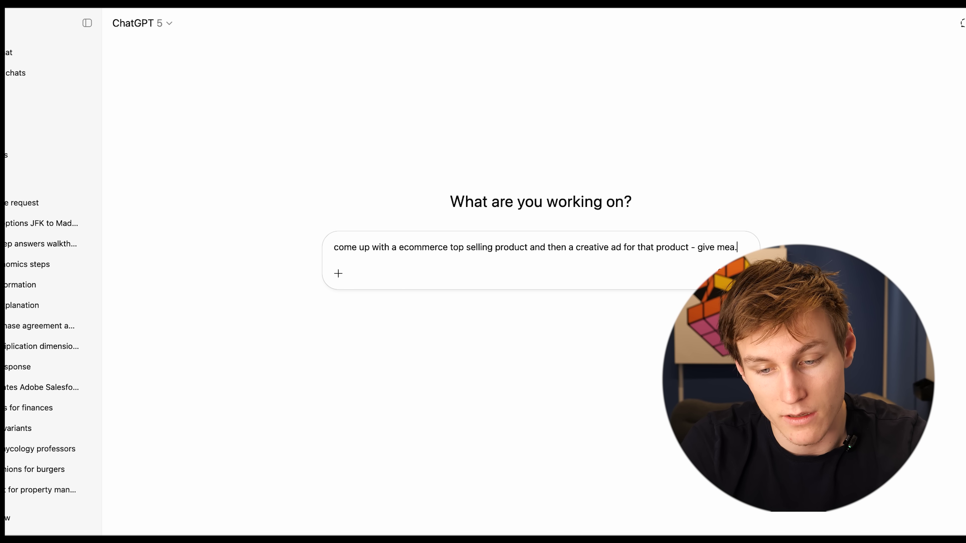
pyautogui.press('BackSpace')
pyautogui.press('BackSpace')
pyautogui.write('the product, the setting for the ad, and some props or people ')
pyautogui.write('aimals that should be in the ad. Come up with three ideas like that.')
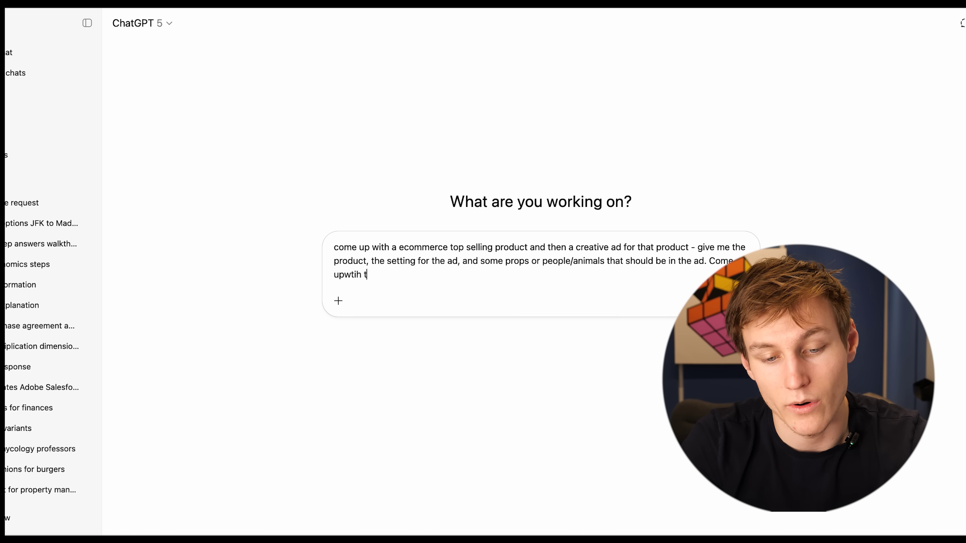
pyautogui.press('Return')
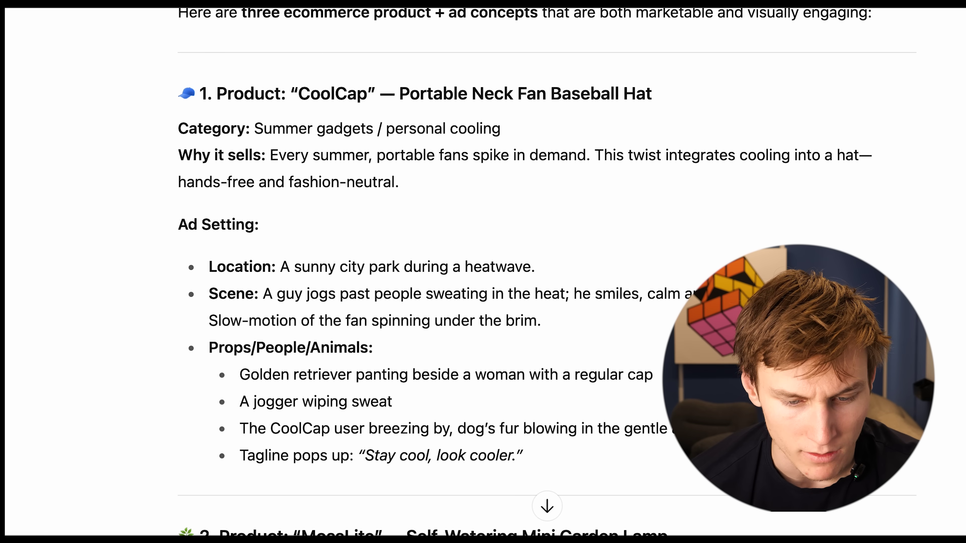
pyautogui.moveTo(282, 267); pyautogui.dragTo(431, 266)
pyautogui.click(430, 268)
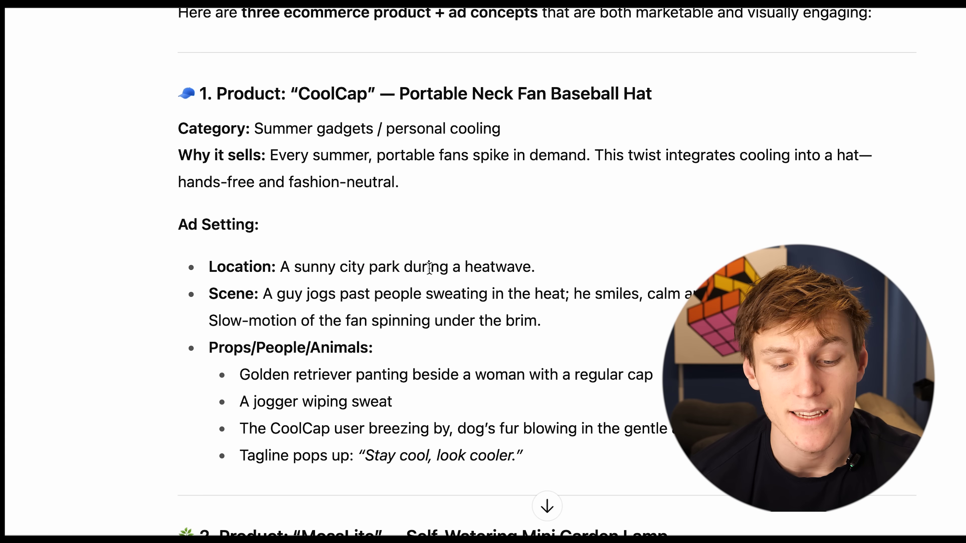
pyautogui.moveTo(278, 295); pyautogui.dragTo(366, 294)
pyautogui.click(365, 296)
pyautogui.scroll(-8, 464, 315)
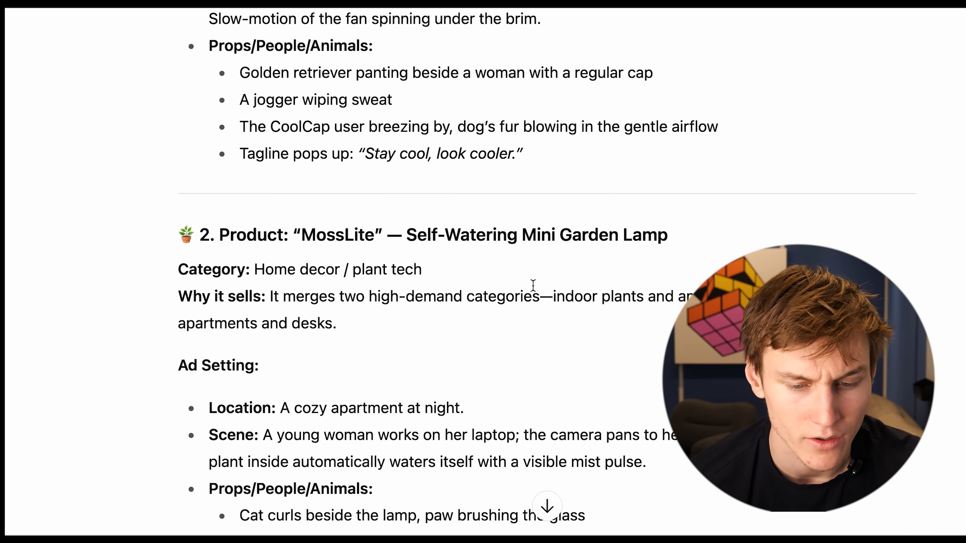
pyautogui.scroll(-2, 533, 288)
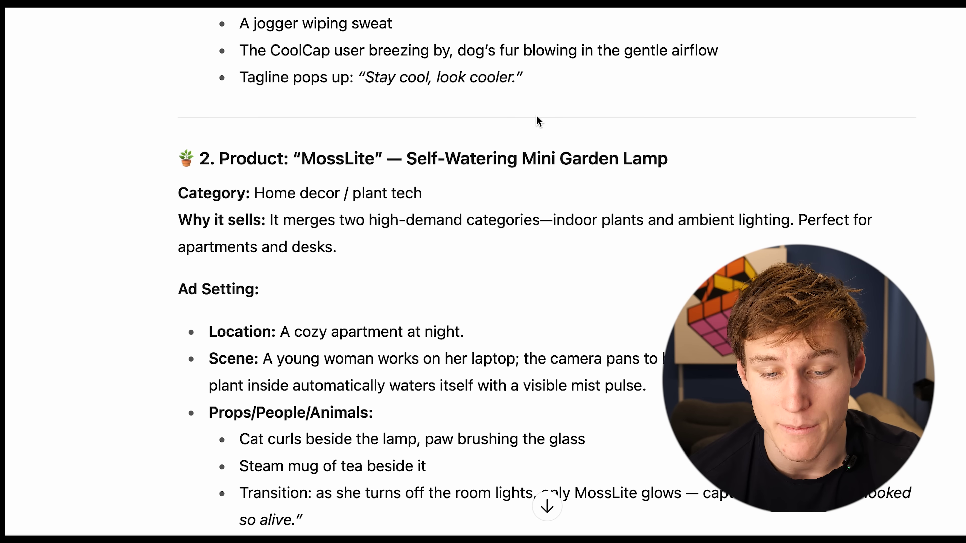
pyautogui.scroll(-8, 516, 307)
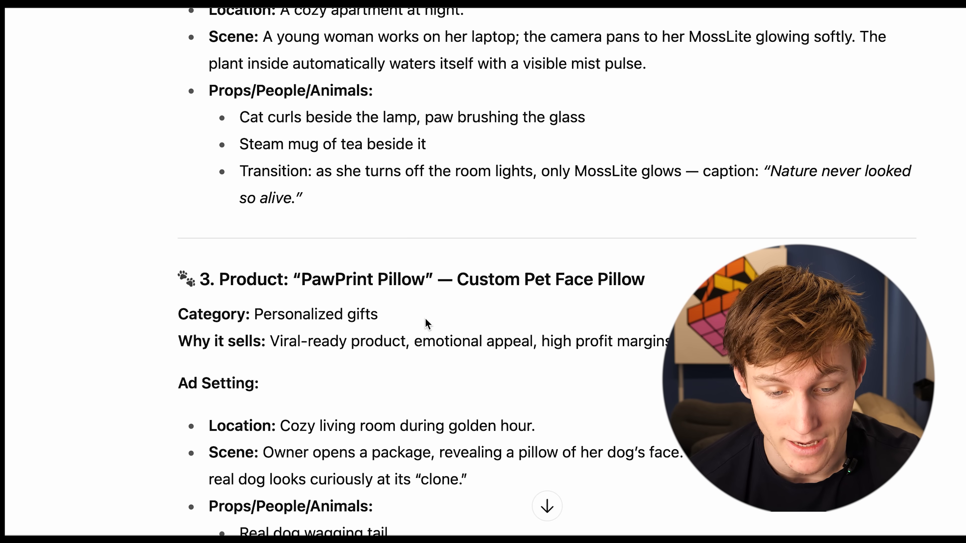
pyautogui.scroll(-1, 427, 324)
pyautogui.moveTo(473, 246); pyautogui.dragTo(526, 244)
pyautogui.click(529, 245)
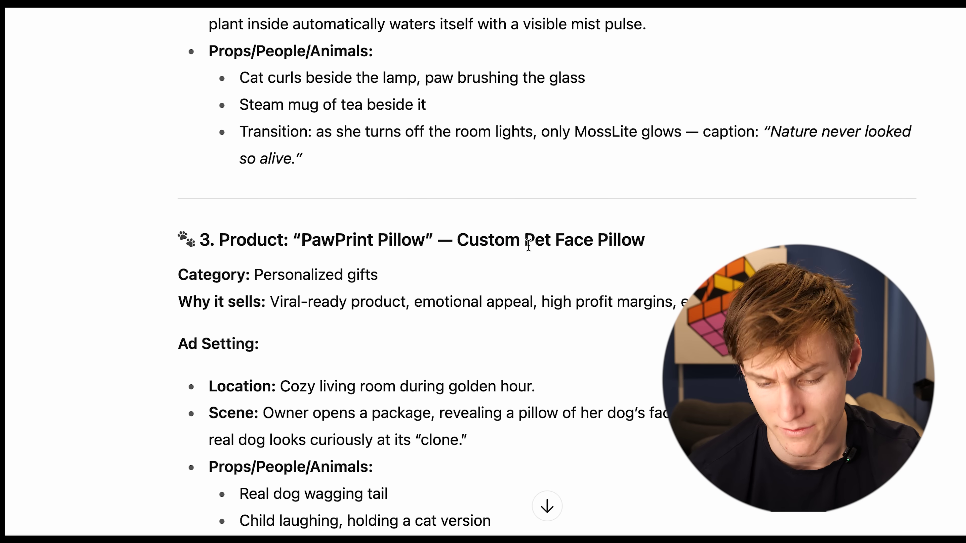
pyautogui.scroll(3, 529, 245)
pyautogui.moveTo(459, 367); pyautogui.dragTo(593, 367)
pyautogui.click(628, 367)
pyautogui.scroll(1, 511, 310)
pyautogui.scroll(6, 511, 310)
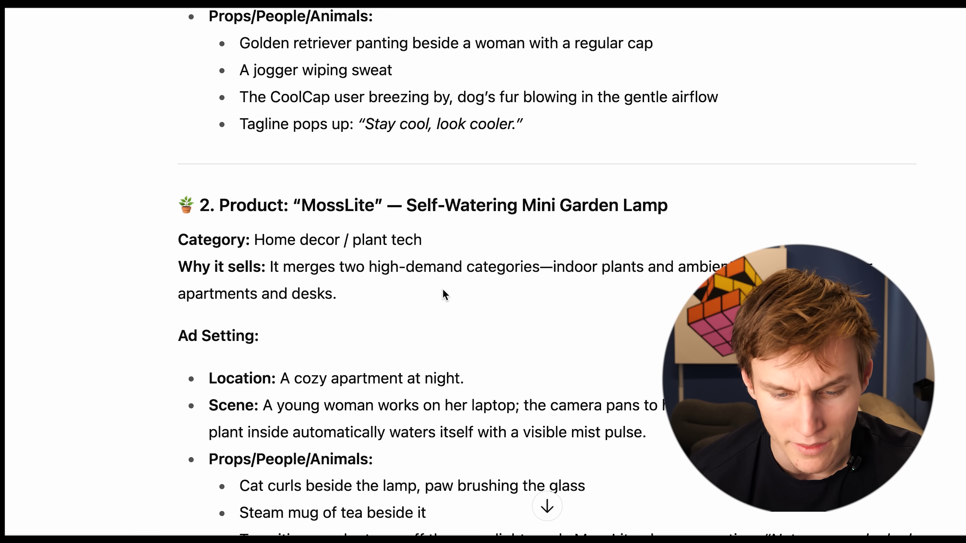
pyautogui.moveTo(402, 199); pyautogui.dragTo(657, 205)
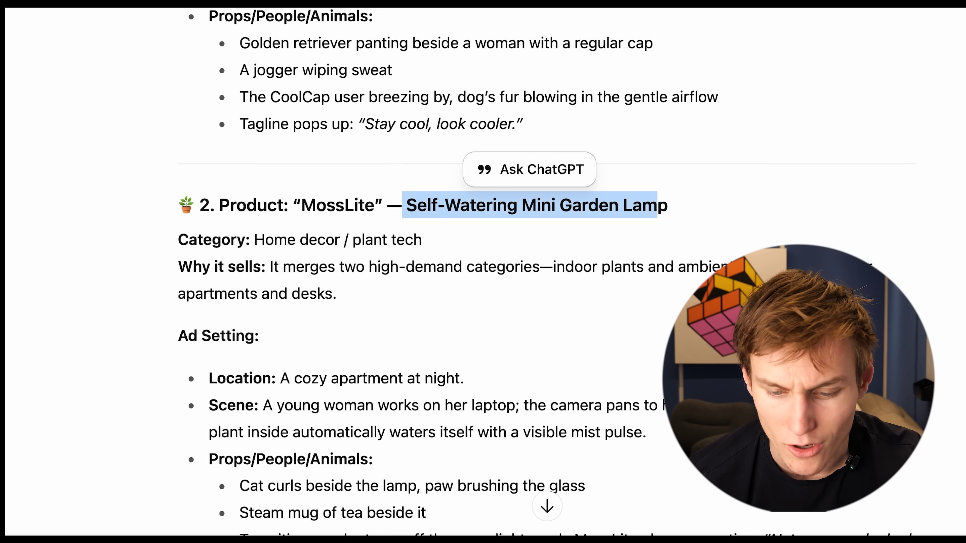
pyautogui.scroll(8, 453, 169)
pyautogui.click(291, 88)
pyautogui.scroll(-7, 375, 209)
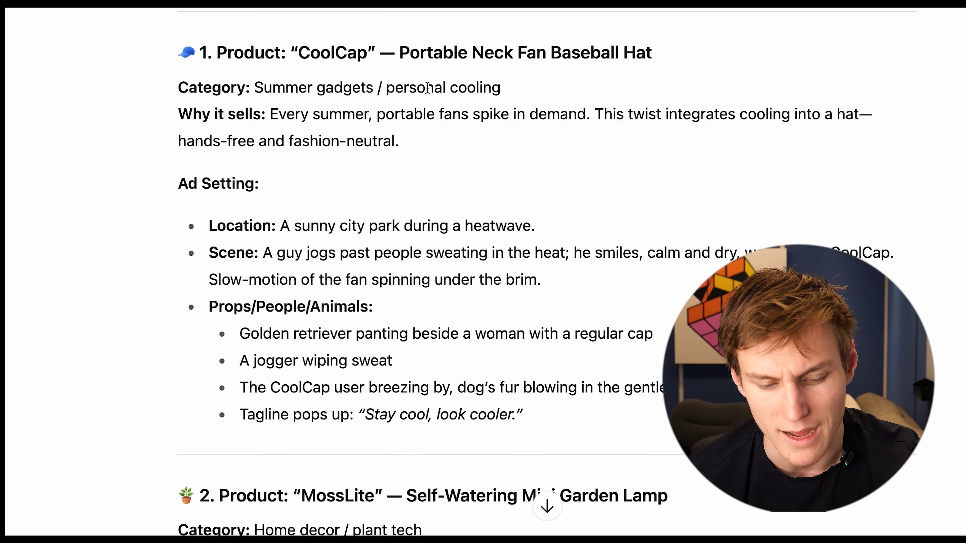
pyautogui.scroll(-3, 311, 92)
pyautogui.moveTo(302, 145); pyautogui.dragTo(371, 146)
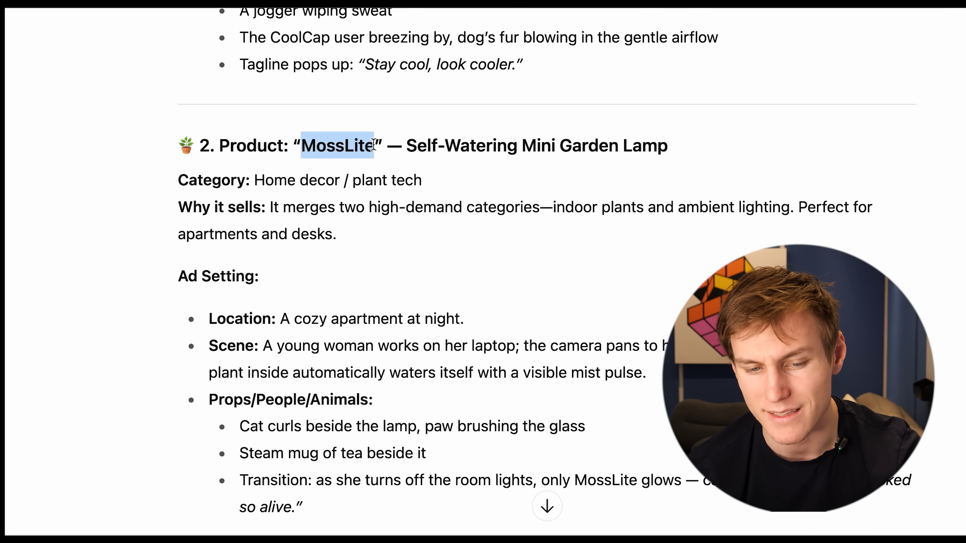
pyautogui.click(370, 145)
pyautogui.scroll(-3, 369, 147)
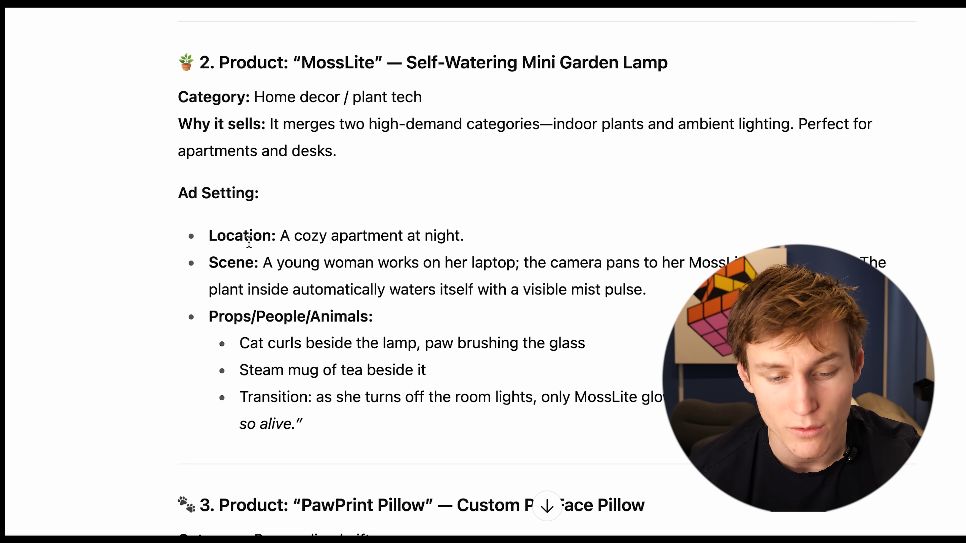
pyautogui.moveTo(282, 236); pyautogui.dragTo(464, 237)
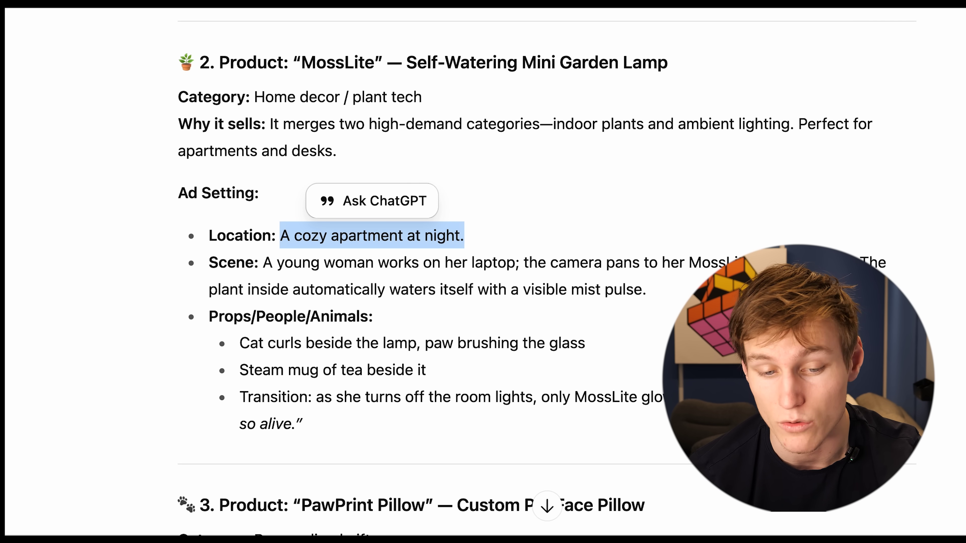
pyautogui.click(268, 231)
pyautogui.moveTo(263, 263); pyautogui.dragTo(446, 264)
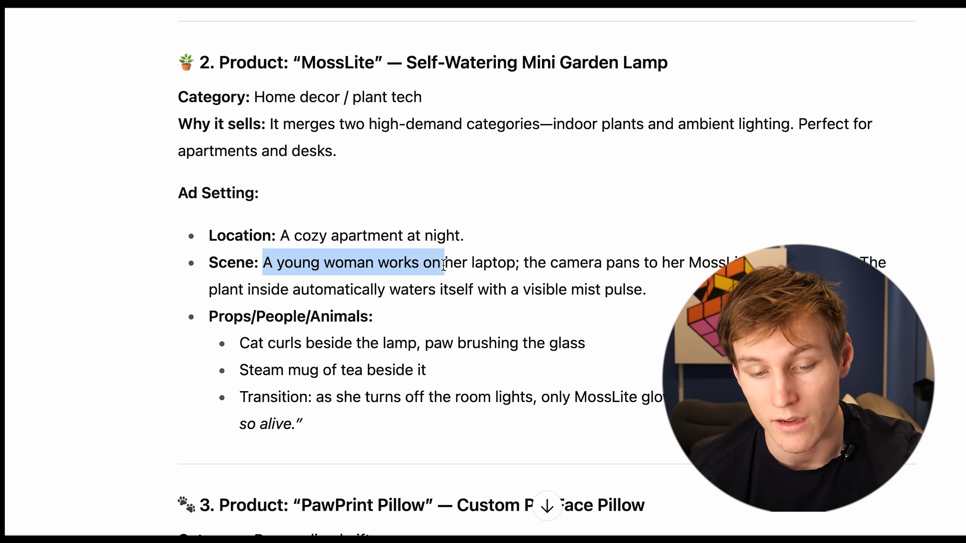
pyautogui.click(409, 268)
pyautogui.moveTo(240, 344); pyautogui.dragTo(296, 344)
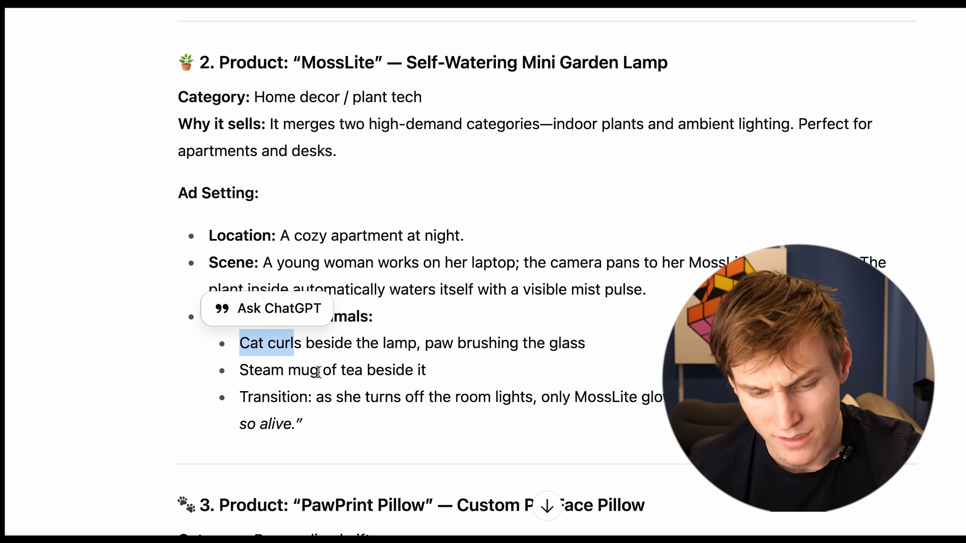
pyautogui.moveTo(337, 370); pyautogui.dragTo(375, 366)
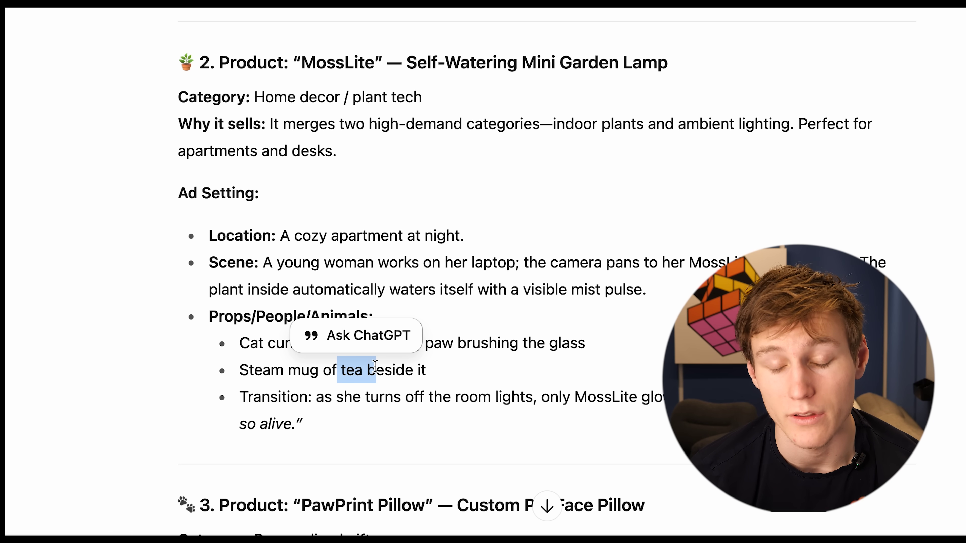
pyautogui.click(357, 400)
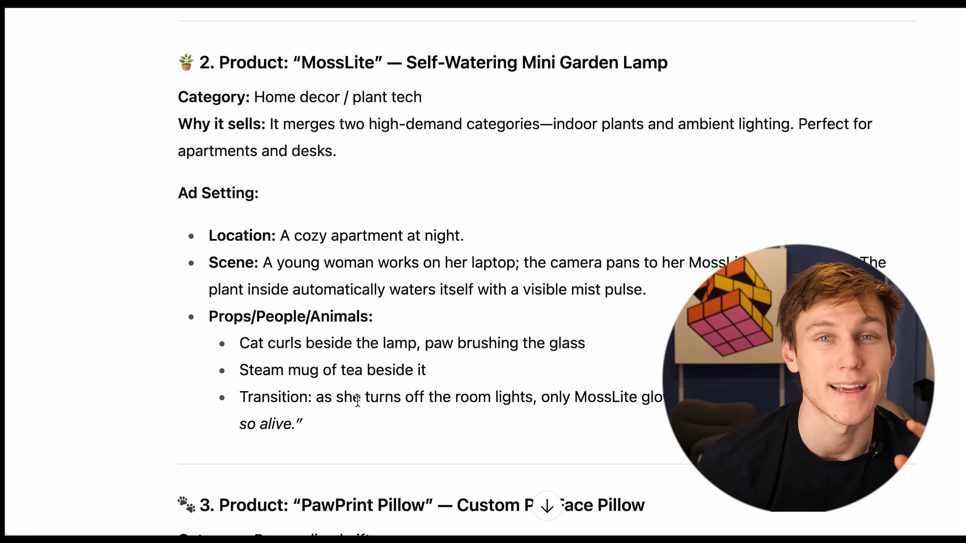
pyautogui.scroll(5, 191, 23)
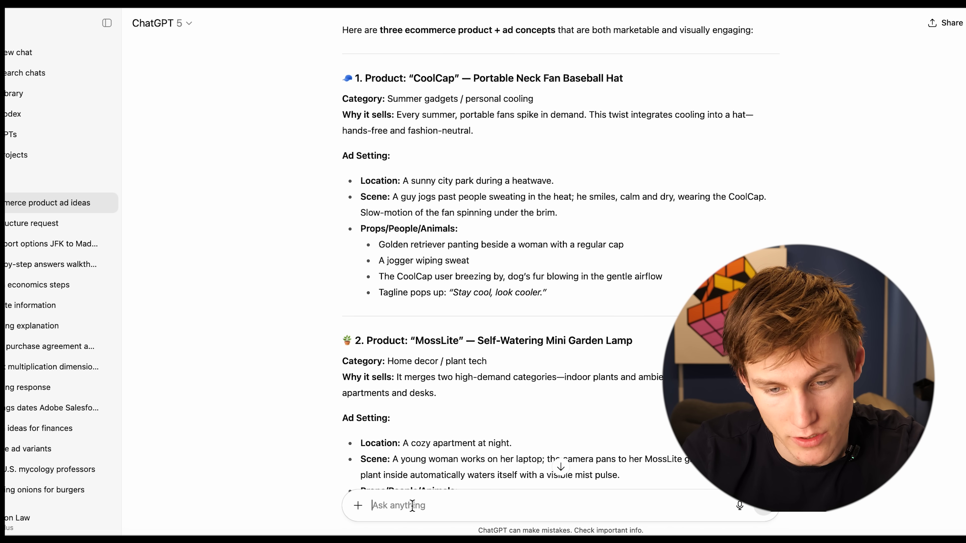
# Ask ChatGPT to 'generate an image of the mosslite product'.
pyautogui.write('generate an image of t')
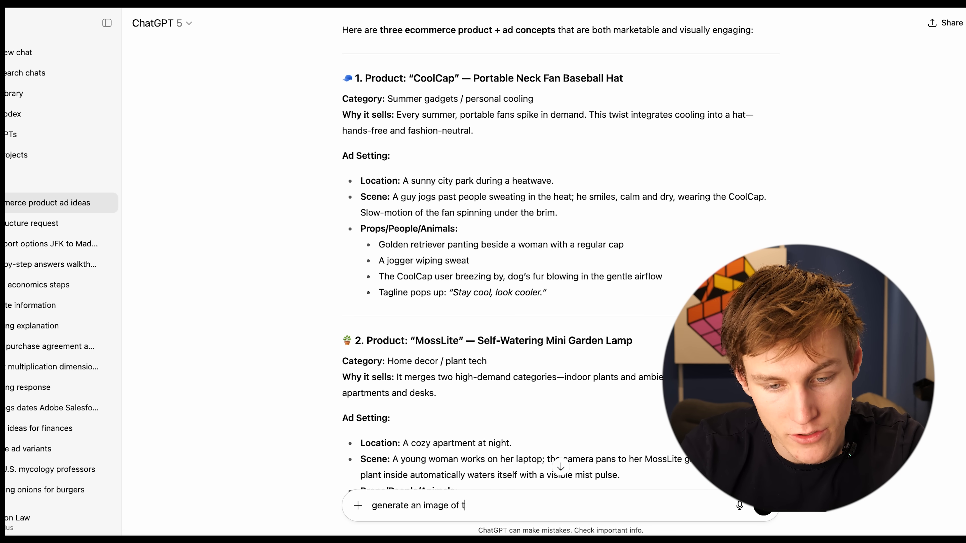
pyautogui.write('he mosslite product')
pyautogui.press('Return')
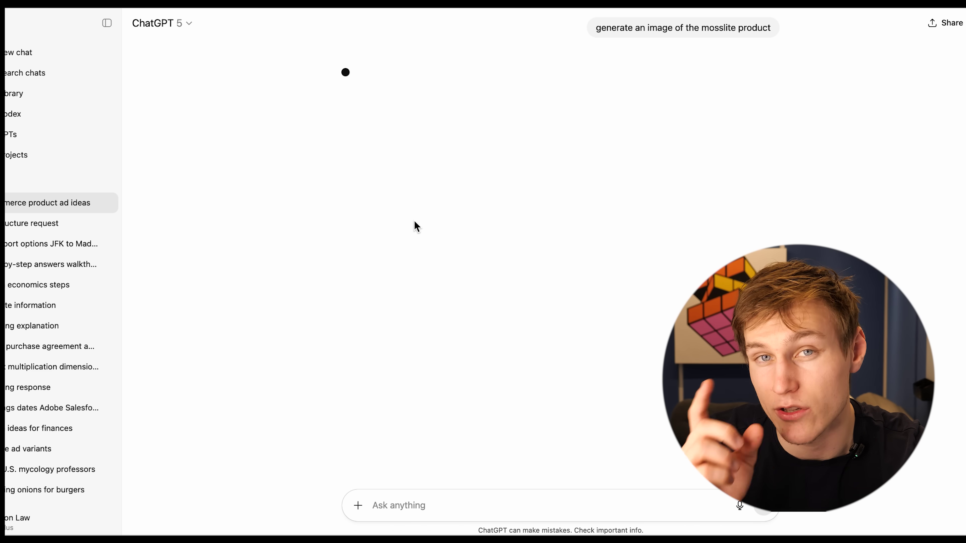
pyautogui.scroll(15, 417, 227)
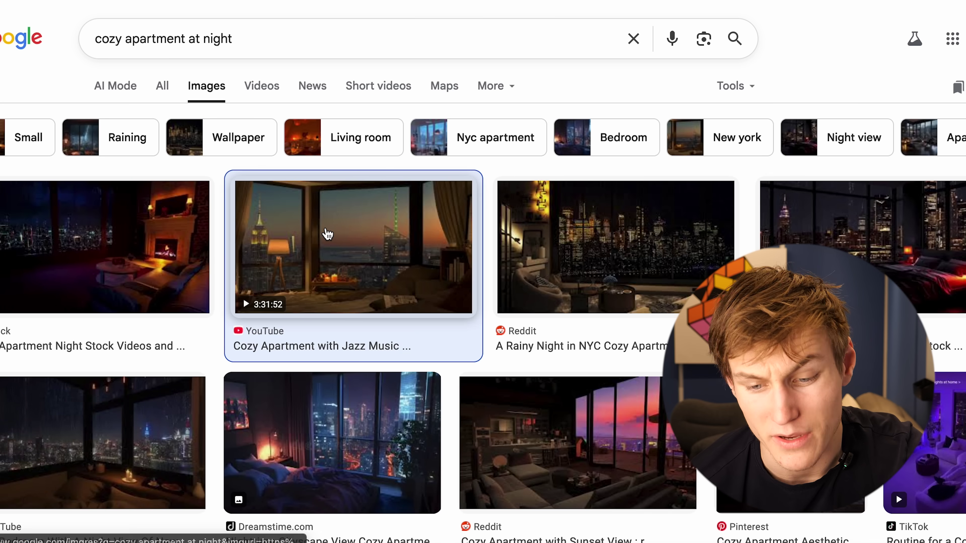
# Save the full-size cozy night apartment image from the Google Images results.
pyautogui.click(327, 234)
pyautogui.rightClick(728, 243)
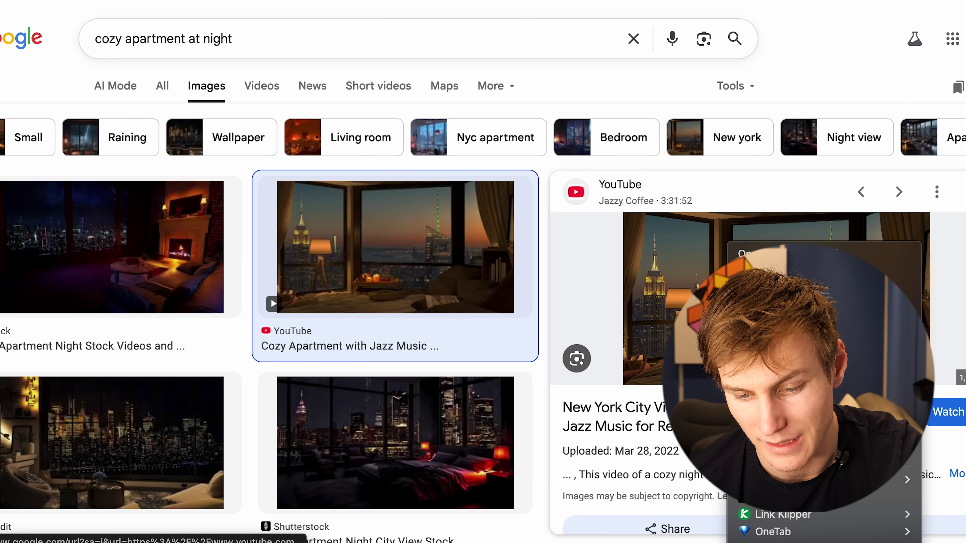
pyautogui.press('Escape')
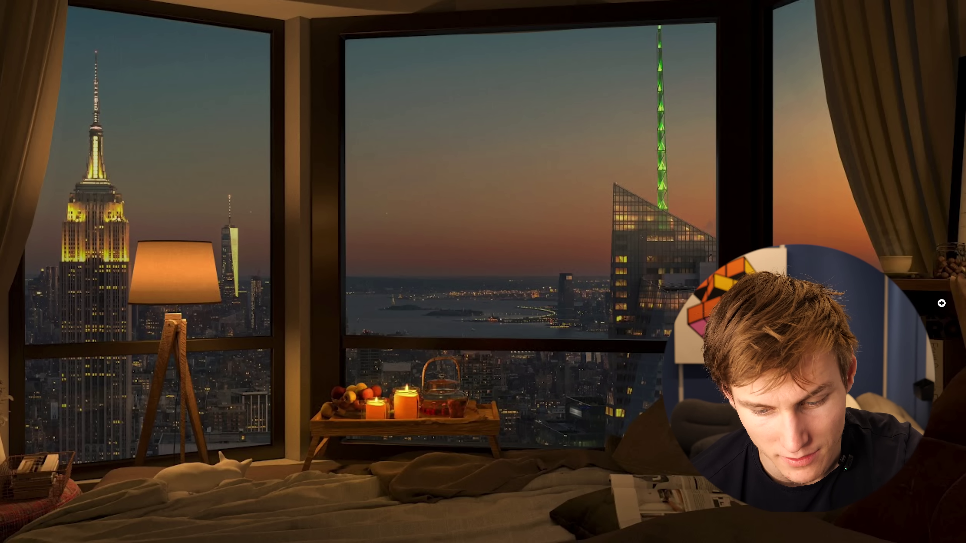
pyautogui.rightClick(783, 234)
pyautogui.click(818, 265)
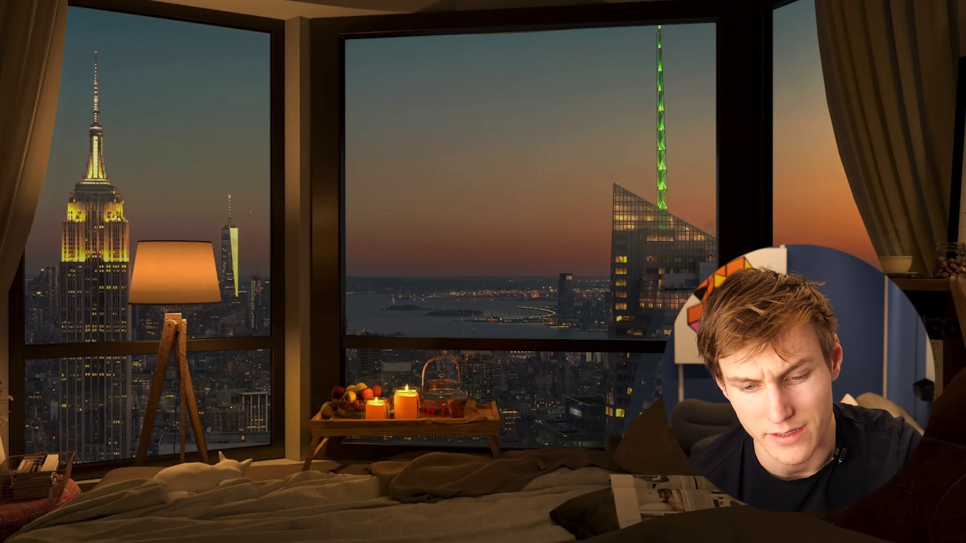
pyautogui.press('Return')
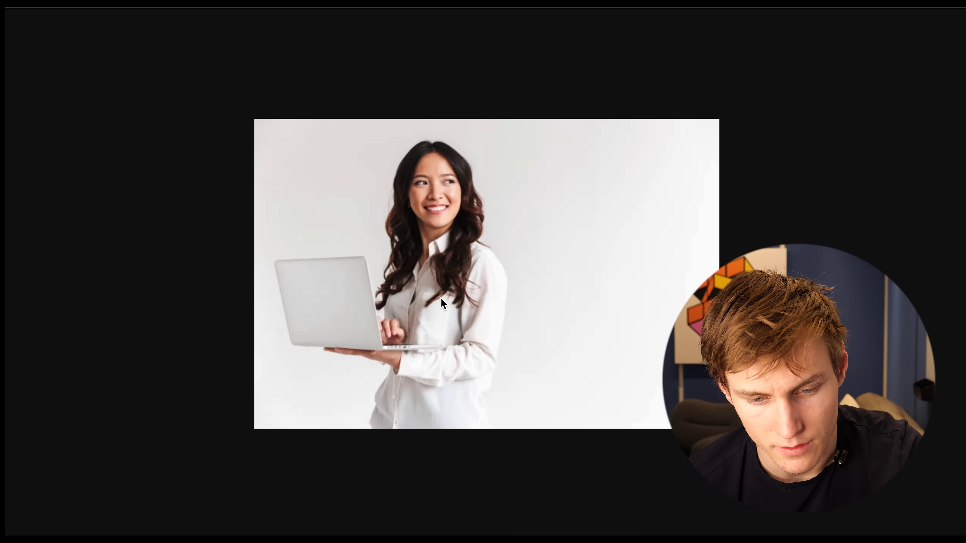
# Save the teacup image, then open the orange tabby cat image on its own.
pyautogui.rightClick(442, 304)
pyautogui.click(467, 324)
pyautogui.press('Return')
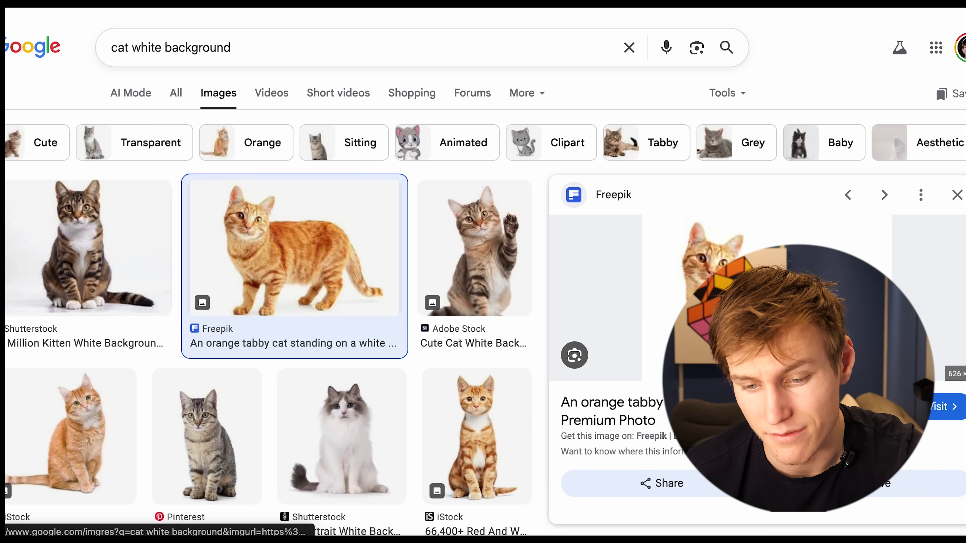
pyautogui.rightClick(749, 242)
pyautogui.click(799, 385)
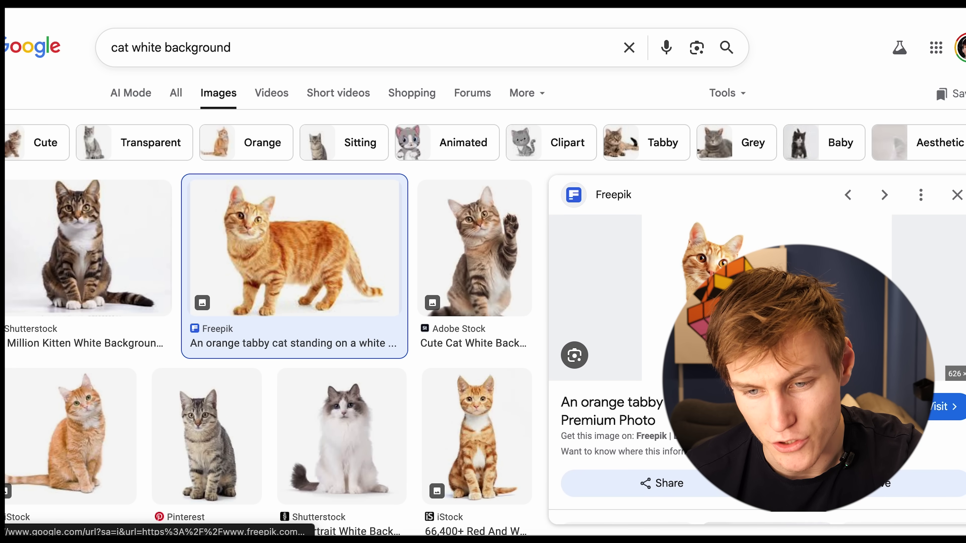
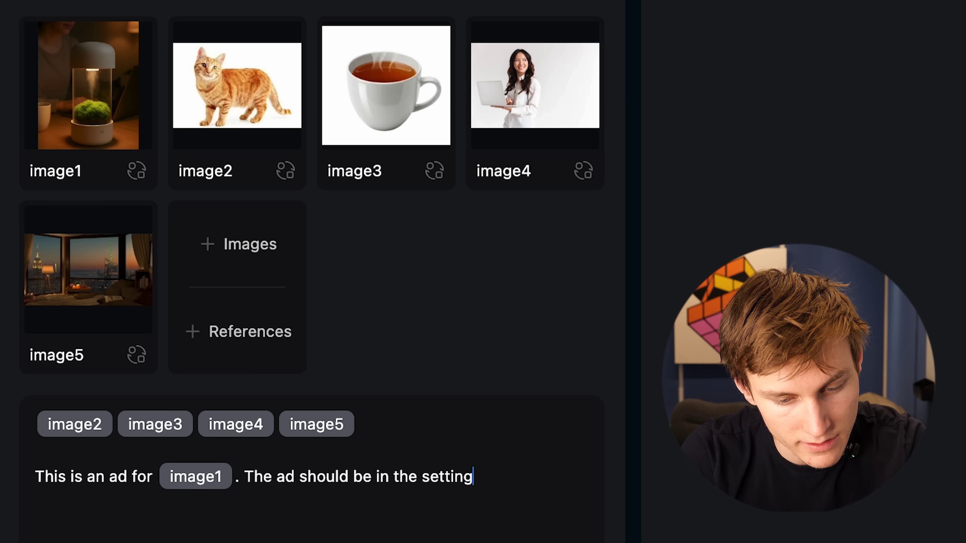
# Insert image5 as the setting and image4 as the woman at the desk in the prompt.
pyautogui.moveTo(317, 424); pyautogui.dragTo(586, 484)
pyautogui.write(', where the prodcut')
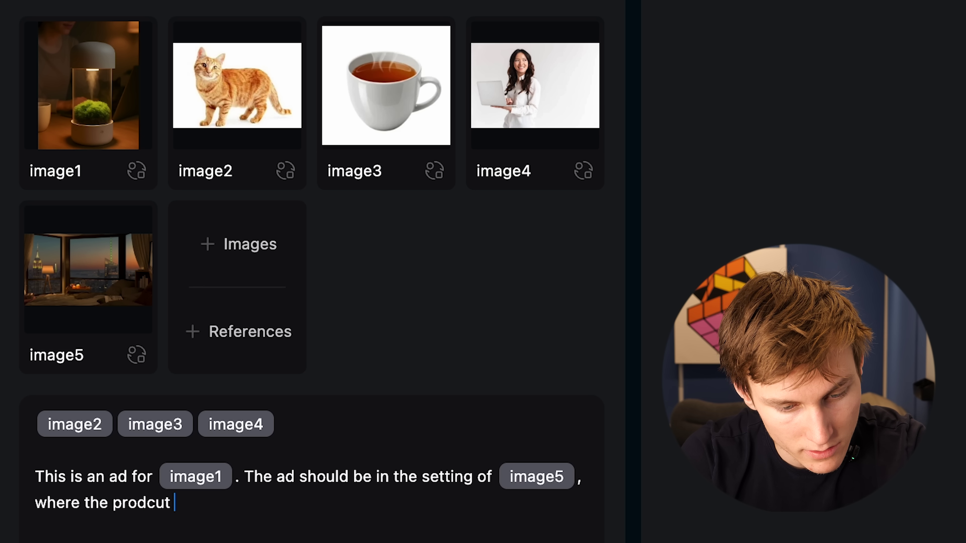
pyautogui.press('BackSpace')
pyautogui.press('BackSpace')
pyautogui.press('BackSpace')
pyautogui.press('BackSpace')
pyautogui.write('uct is on the desk')
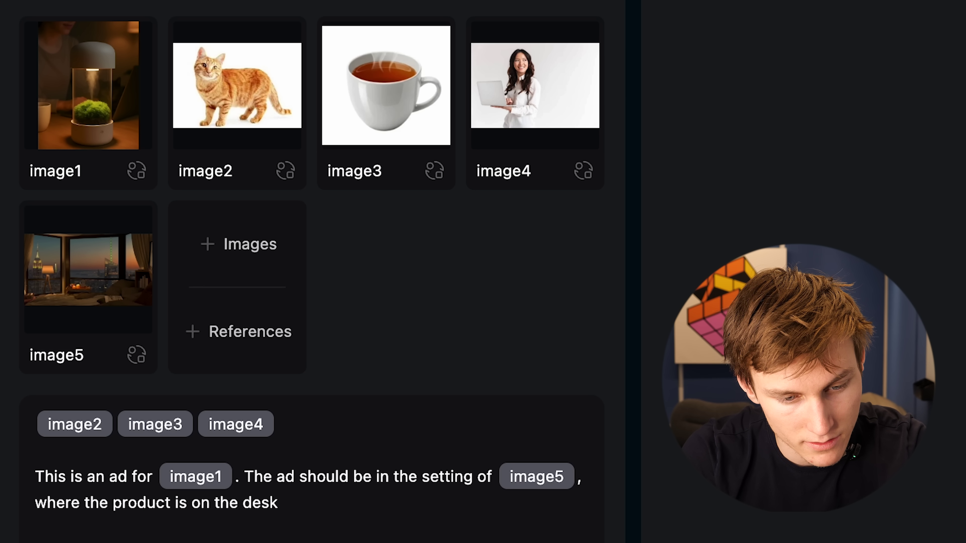
pyautogui.write(", there's a women")
pyautogui.moveTo(243, 432); pyautogui.dragTo(467, 510)
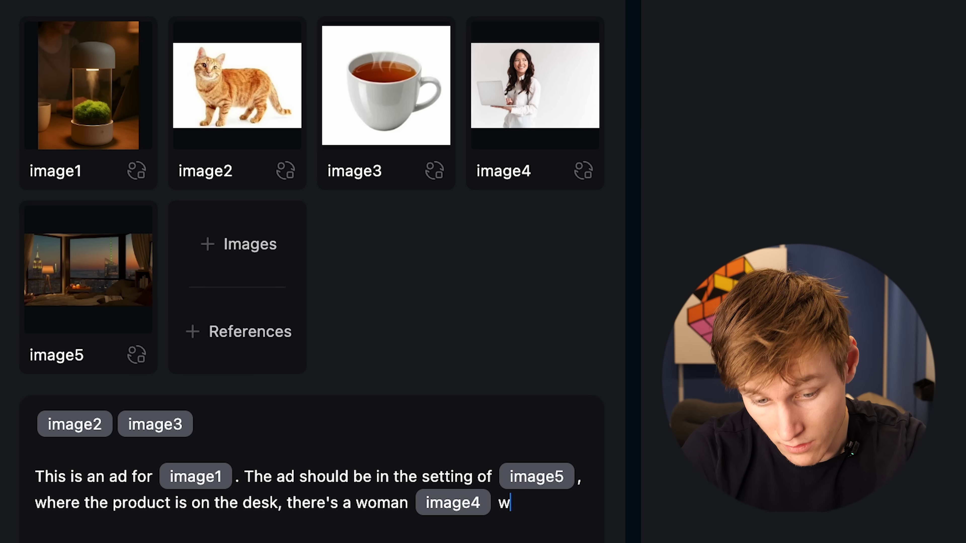
pyautogui.write('hat desk with a cup of tea')
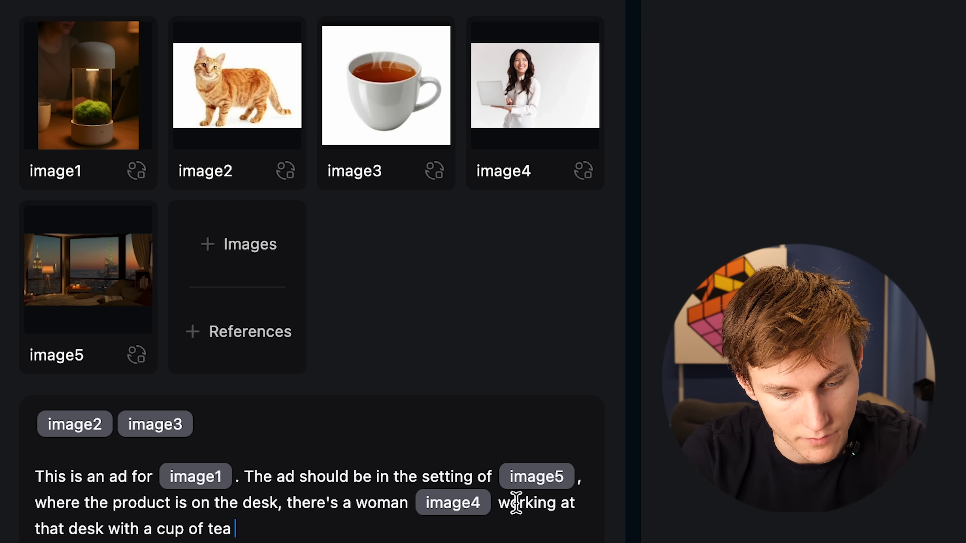
# Add image3 as the tea and image2 as the curled-up cat, then AI-optimize the prompt.
pyautogui.moveTo(125, 425); pyautogui.dragTo(283, 525)
pyautogui.write('age3 and a cat curled up')
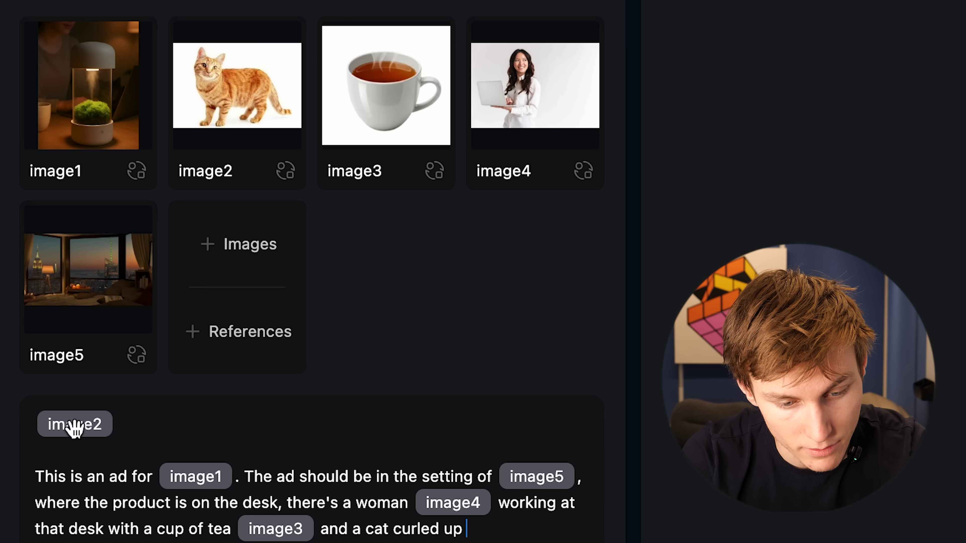
pyautogui.moveTo(74, 425); pyautogui.dragTo(507, 533)
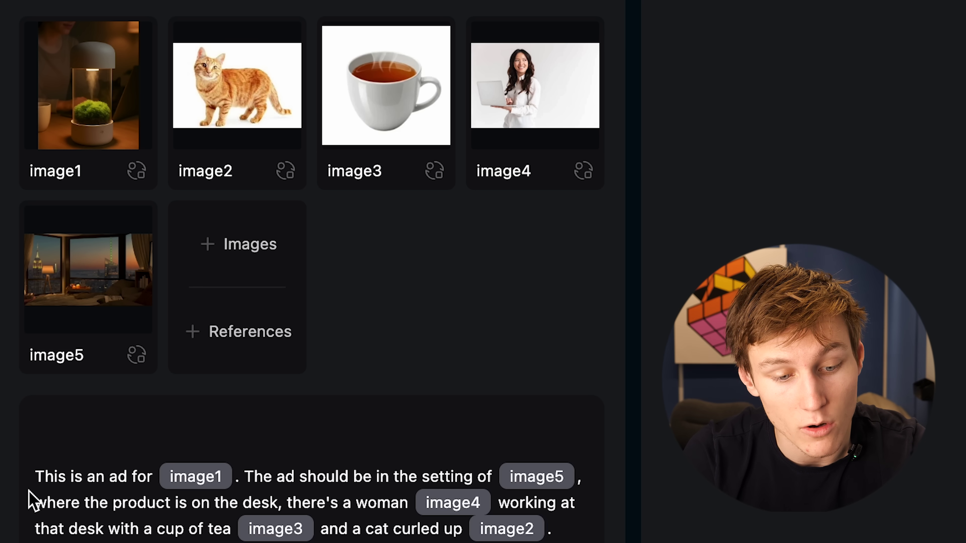
pyautogui.click(37, 476)
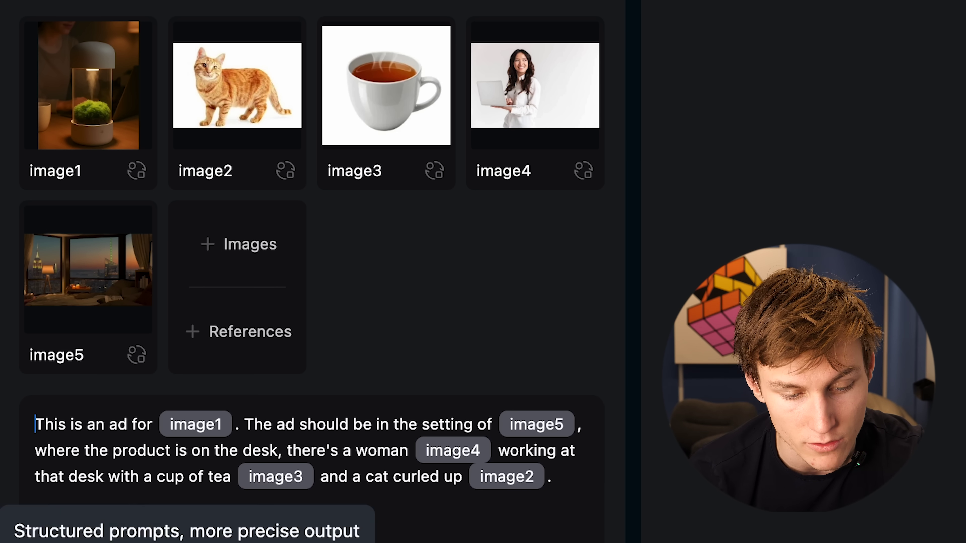
pyautogui.click(328, 534)
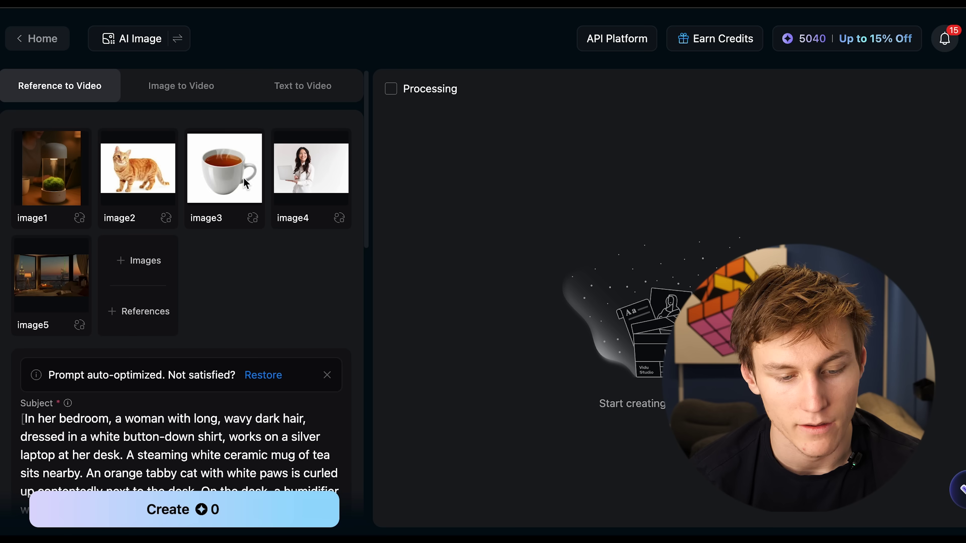
# Review the AI-rewritten Subject and Environment sections of the bedroom lamp ad prompt.
pyautogui.scroll(-5, 266, 403)
pyautogui.scroll(-3, 198, 161)
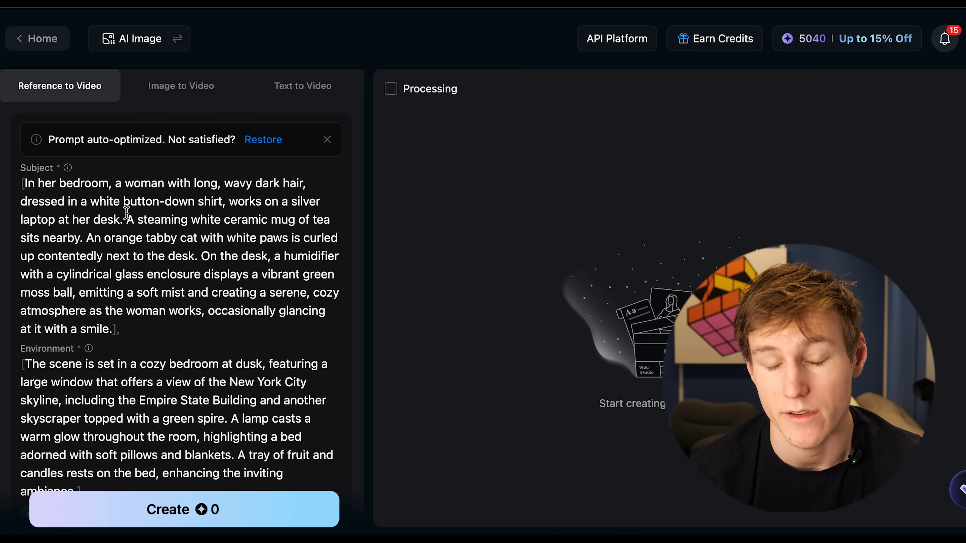
pyautogui.moveTo(79, 293); pyautogui.dragTo(291, 292)
pyautogui.click(239, 286)
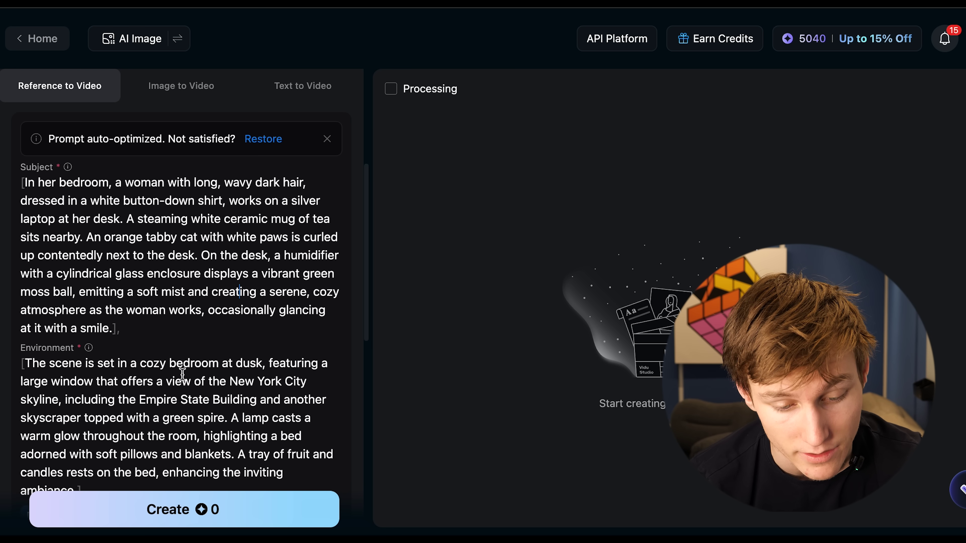
pyautogui.scroll(-5, 183, 381)
pyautogui.scroll(6, 128, 494)
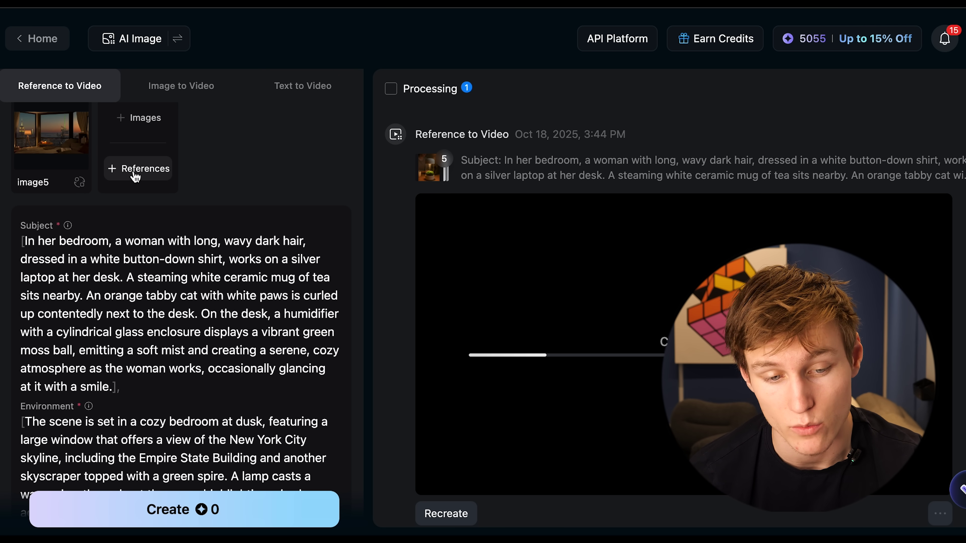
pyautogui.scroll(1, 123, 162)
pyautogui.scroll(2, 207, 186)
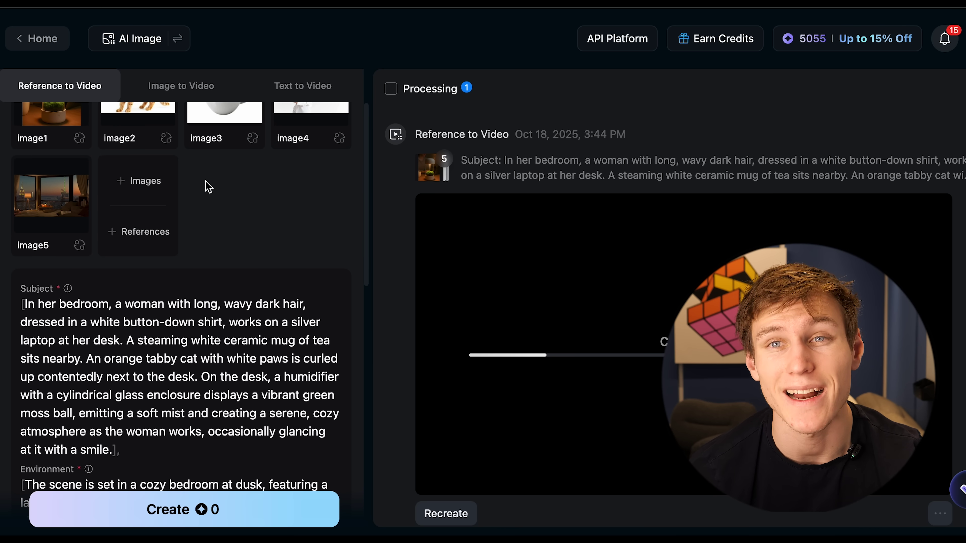
# Browse the shared RefHub collection in the references library.
pyautogui.click(151, 220)
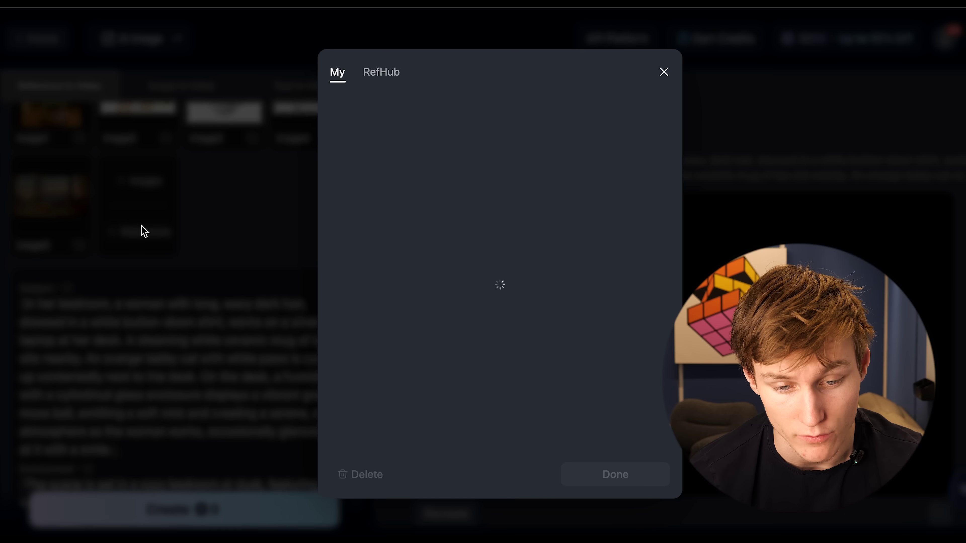
pyautogui.click(381, 72)
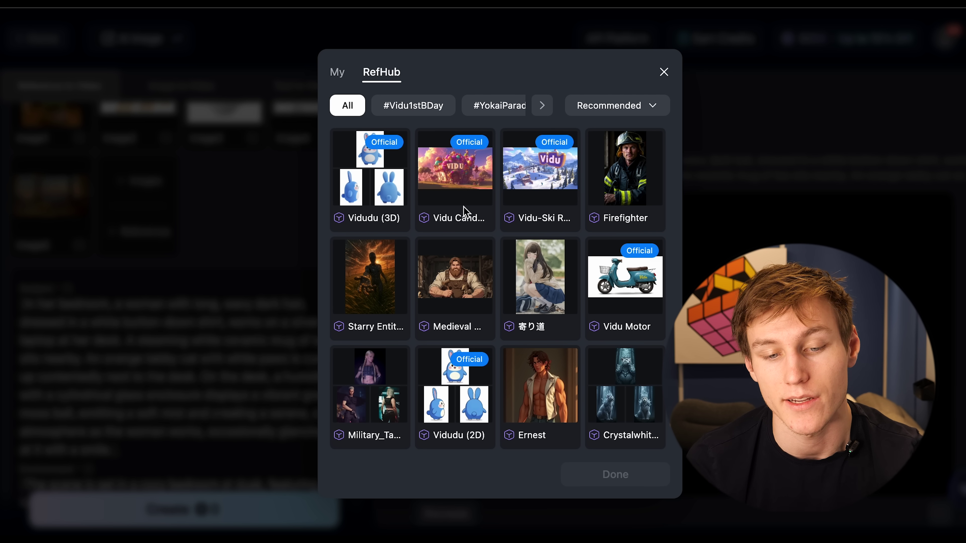
pyautogui.scroll(-4, 422, 229)
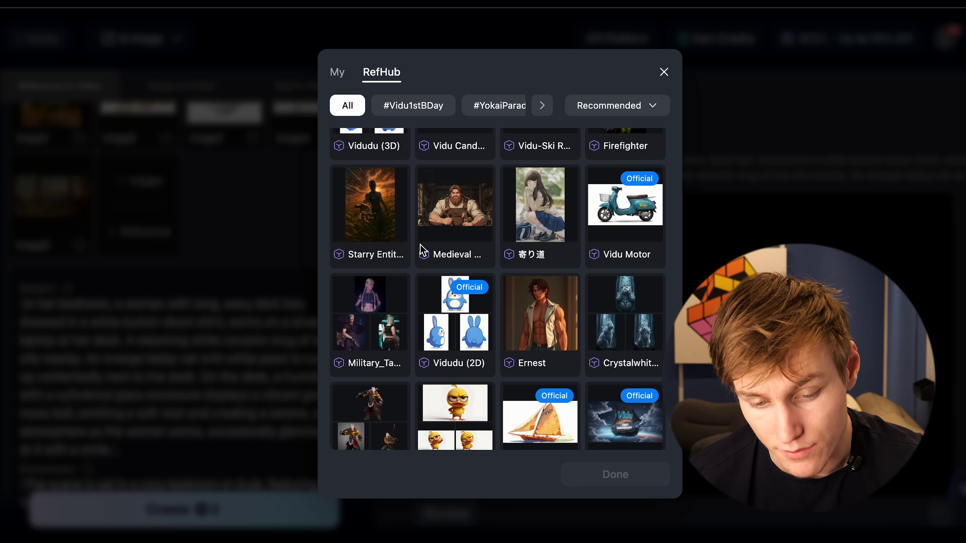
pyautogui.scroll(4, 456, 239)
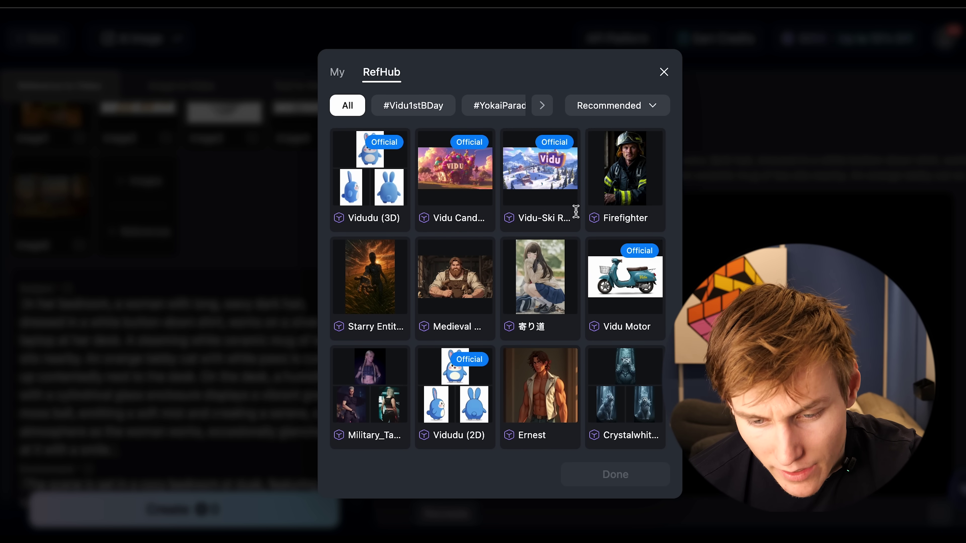
pyautogui.scroll(-5, 533, 216)
pyautogui.moveTo(447, 271)
pyautogui.scroll(-2, 452, 276)
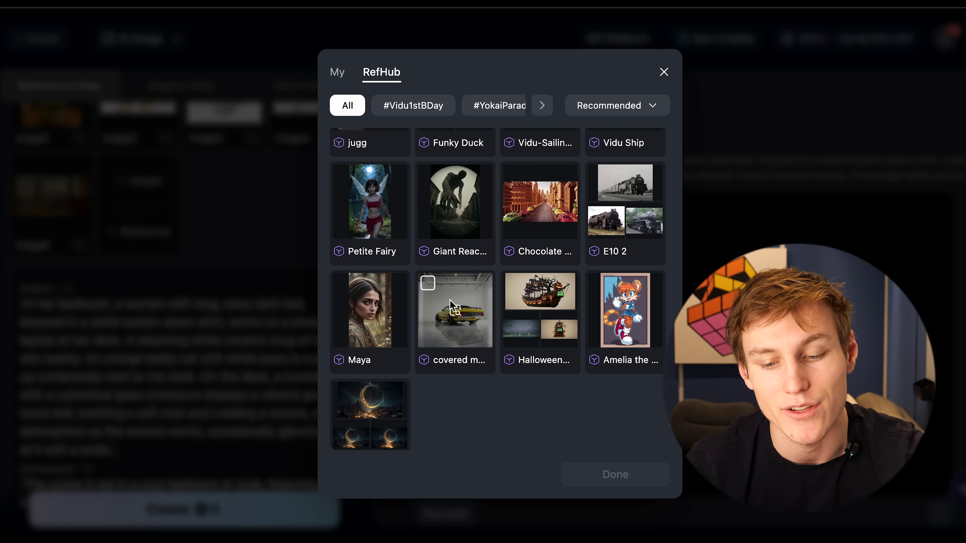
pyautogui.scroll(5, 533, 229)
# Close and reopen the references library to check the personal dog and gift references.
pyautogui.click(664, 72)
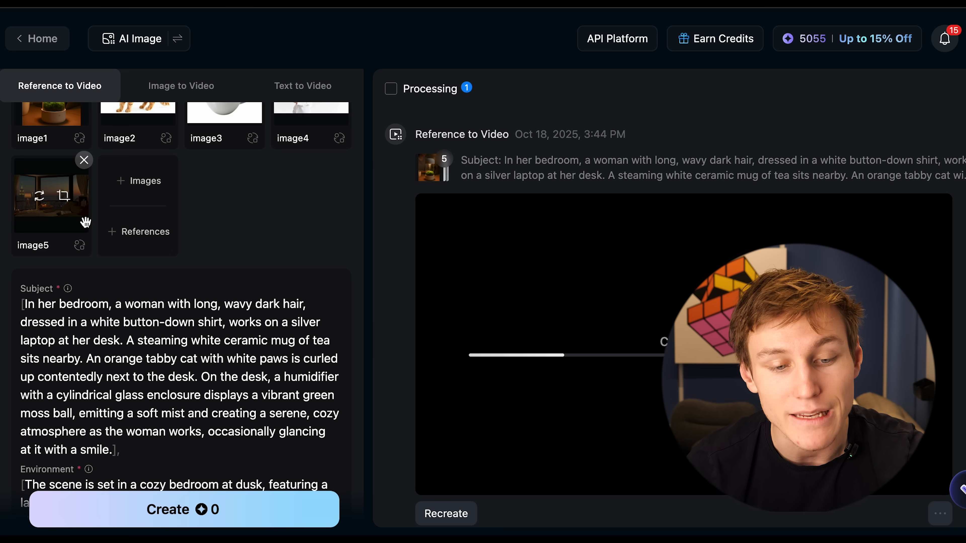
pyautogui.scroll(1, 56, 186)
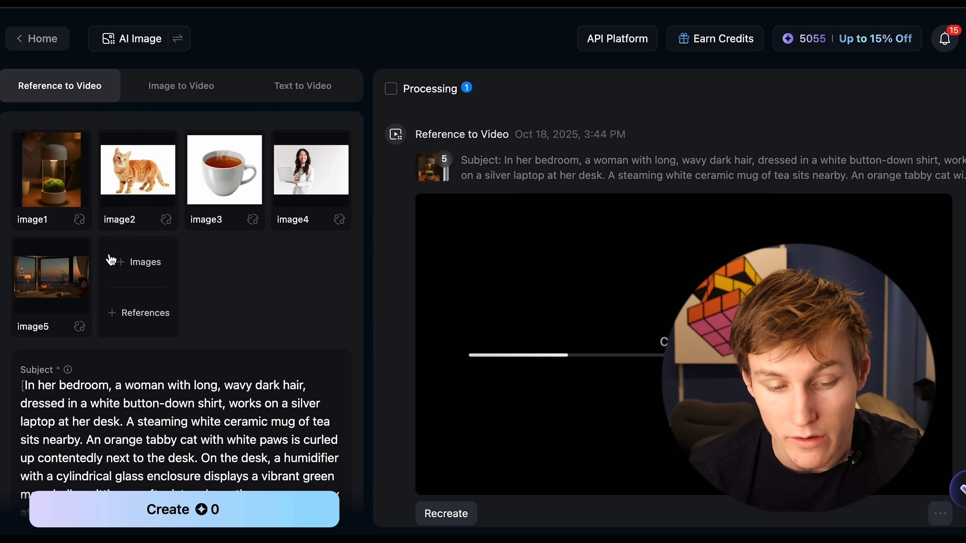
pyautogui.click(135, 311)
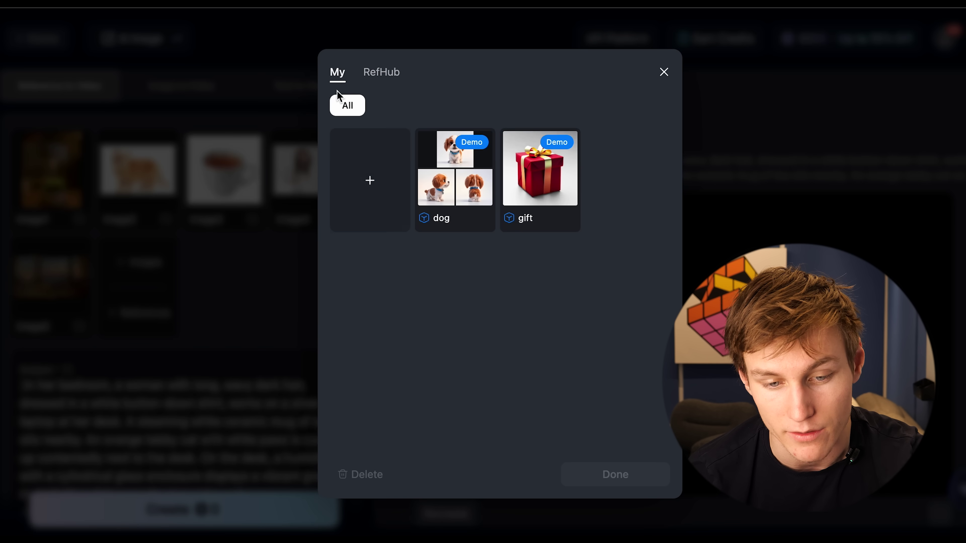
pyautogui.click(665, 72)
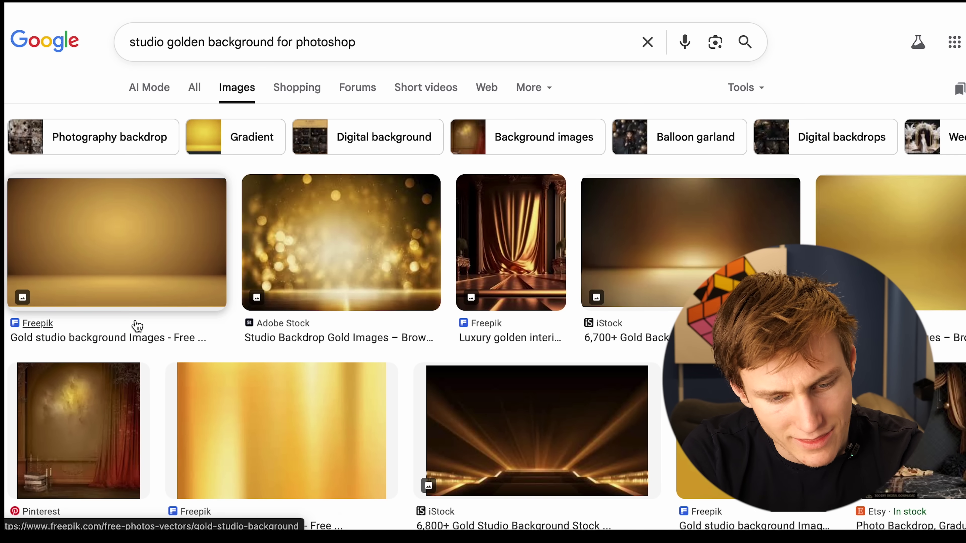
# Save the Freepik gold studio background to Downloads and upload the product photo to Vidu.
pyautogui.click(138, 326)
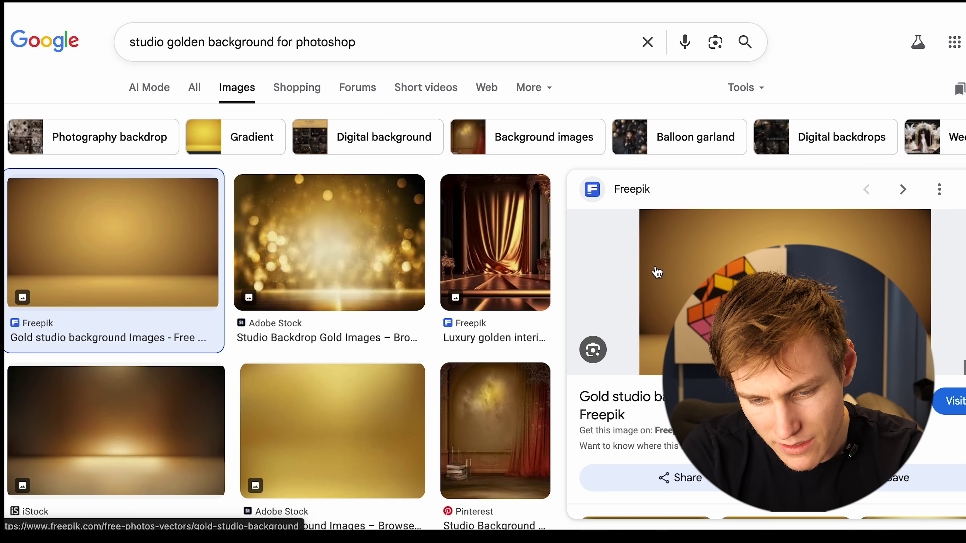
pyautogui.rightClick(655, 272)
pyautogui.press('Escape')
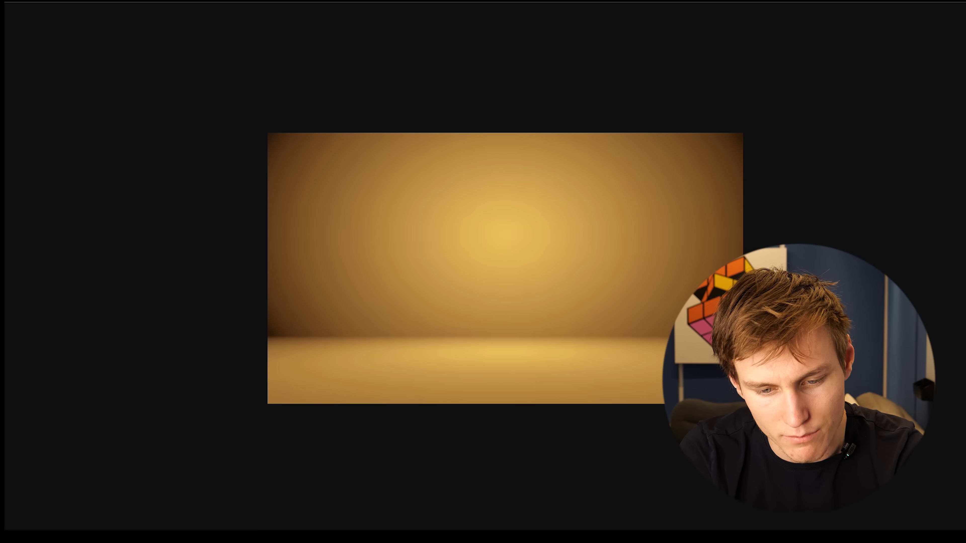
pyautogui.rightClick(483, 254)
pyautogui.click(502, 283)
pyautogui.press('Return')
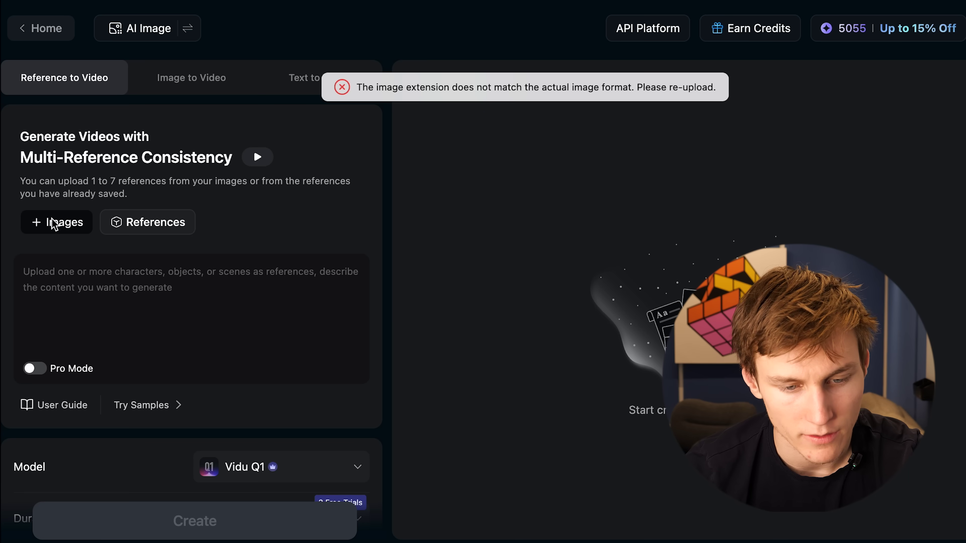
pyautogui.click(54, 223)
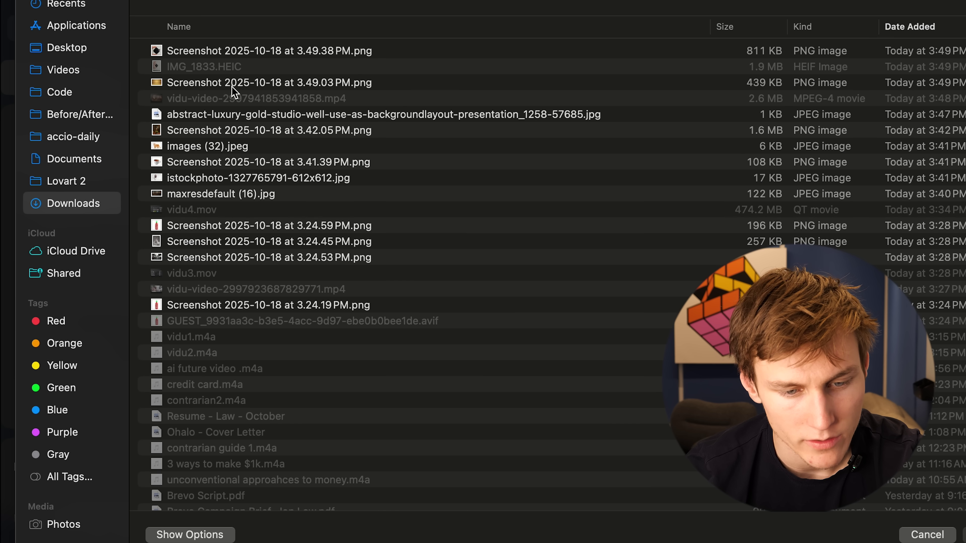
pyautogui.doubleClick(215, 53)
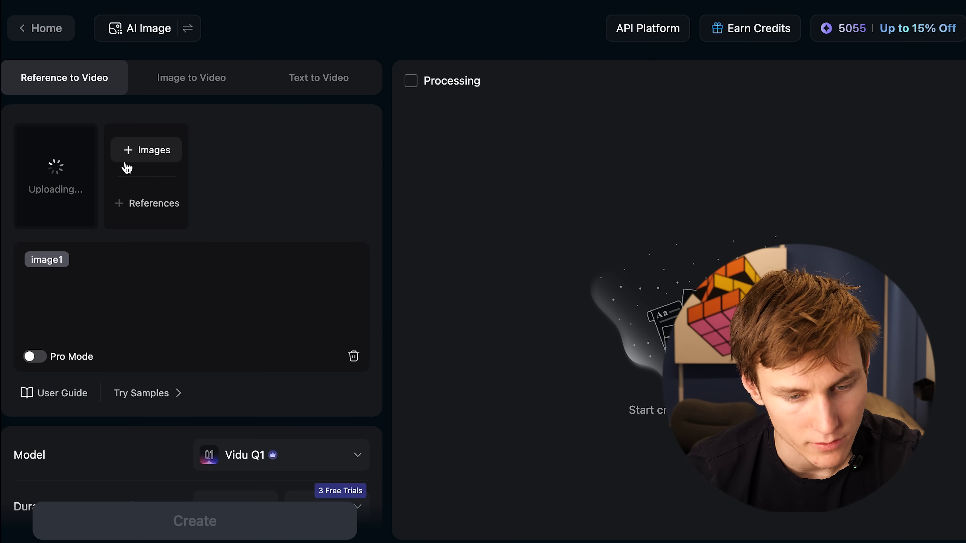
# Upload the gold background as a reference and start the prompt 'My product is an AI voice recorder piece of techno'.
pyautogui.click(128, 161)
pyautogui.doubleClick(188, 83)
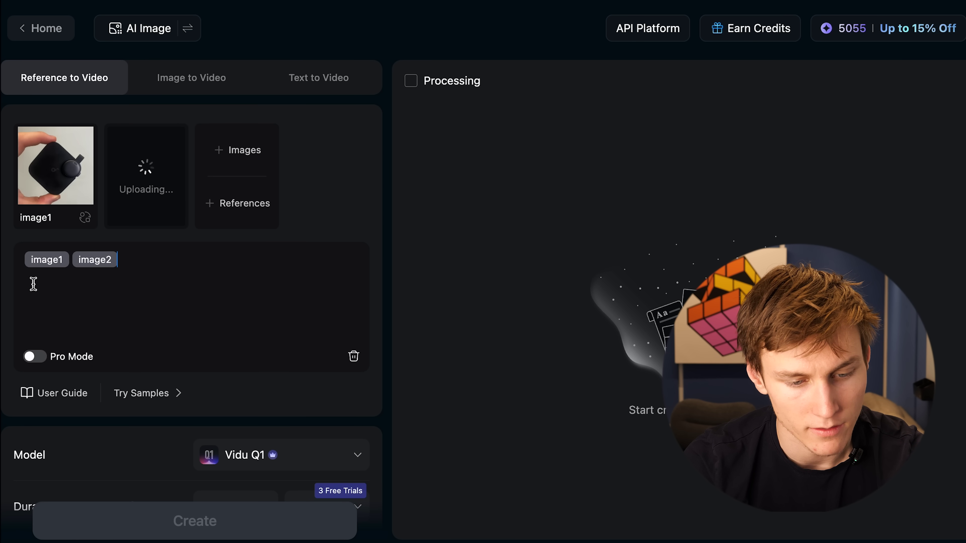
pyautogui.click(33, 283)
pyautogui.write('My product is an AI voice r')
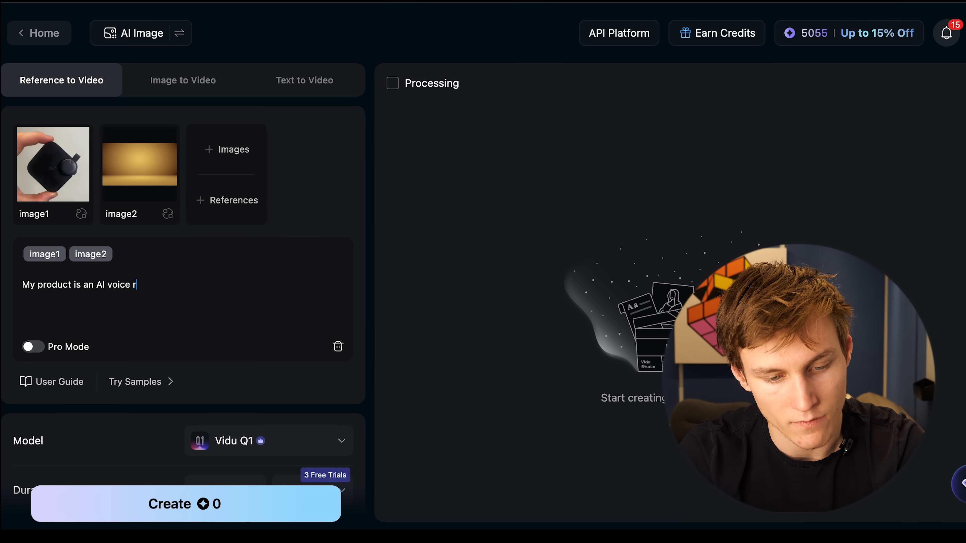
pyautogui.write('ecorder piece of technology, I want an ad where it spins in 3d in the studio background with')
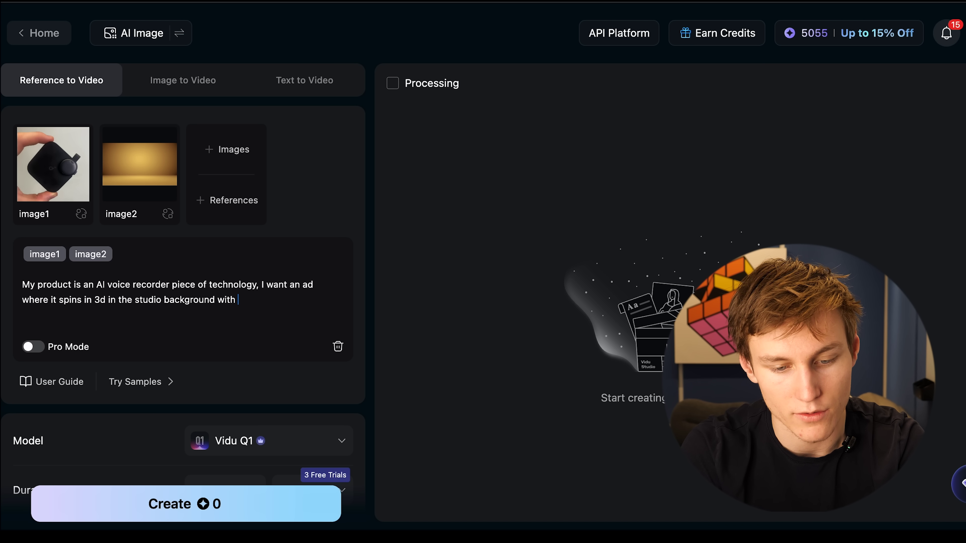
# Add 'The product is' followed by the image1 reference tag.
pyautogui.write('The product is')
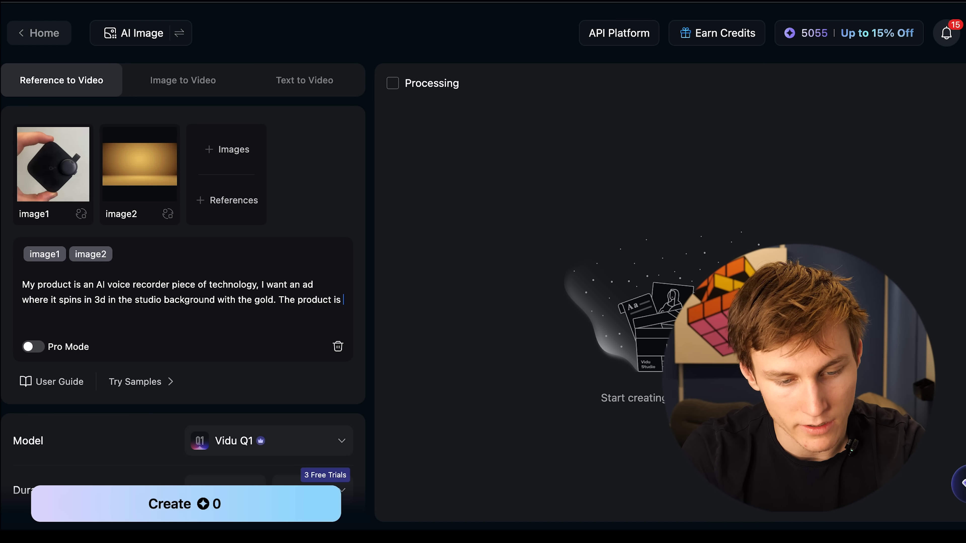
pyautogui.moveTo(44, 250); pyautogui.dragTo(244, 282)
pyautogui.moveTo(185, 251); pyautogui.dragTo(279, 314)
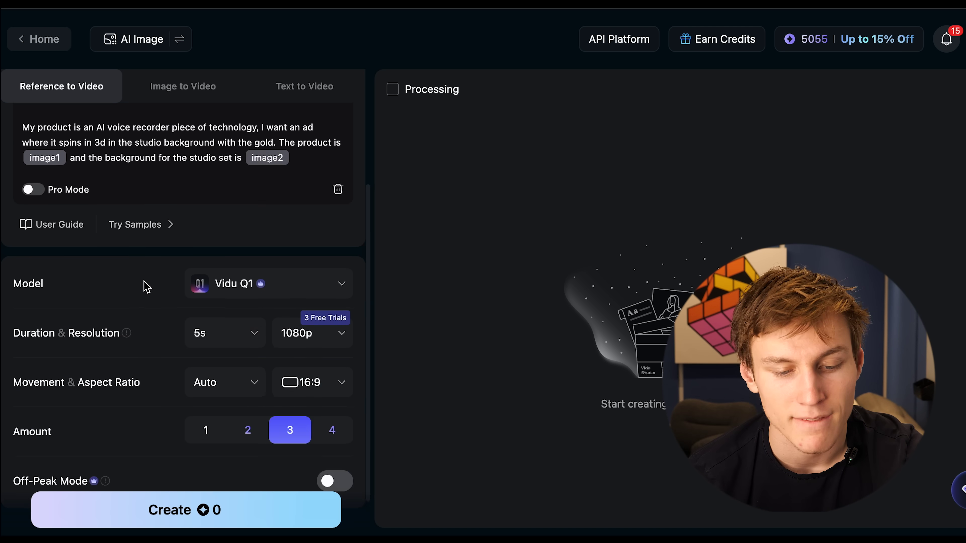
# Switch the model to Vidu Q2 and set the duration to 7 seconds.
pyautogui.scroll(4, 129, 388)
pyautogui.scroll(-4, 181, 328)
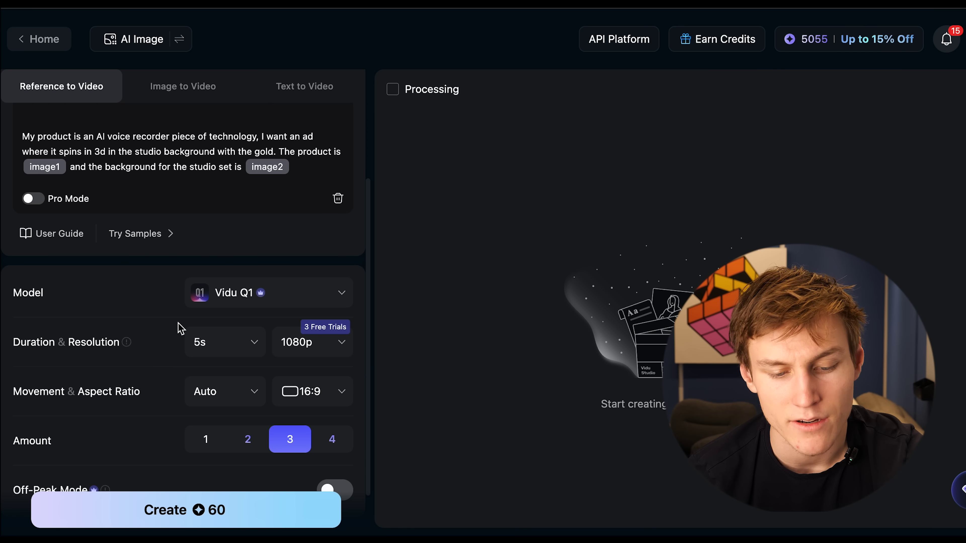
pyautogui.click(234, 300)
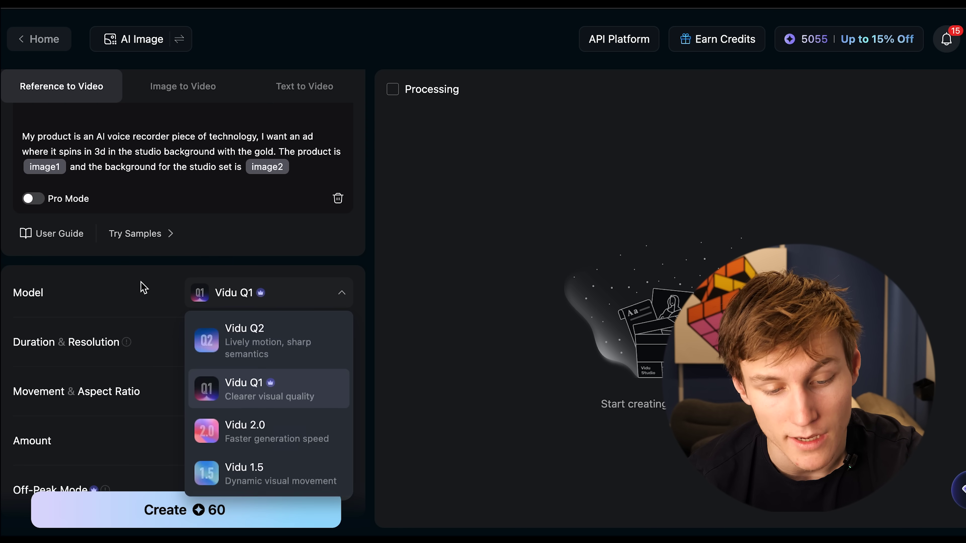
pyautogui.click(248, 330)
pyautogui.scroll(-2, 181, 320)
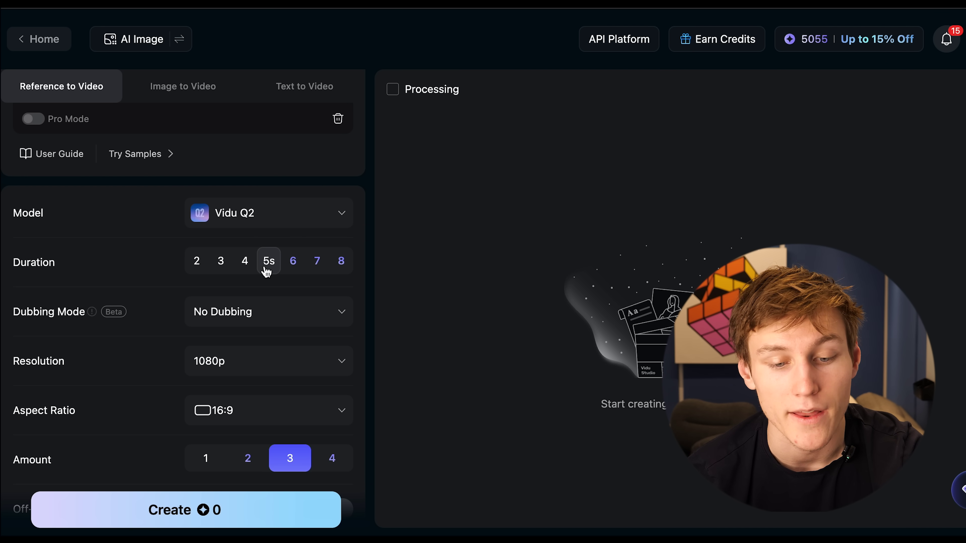
pyautogui.click(311, 266)
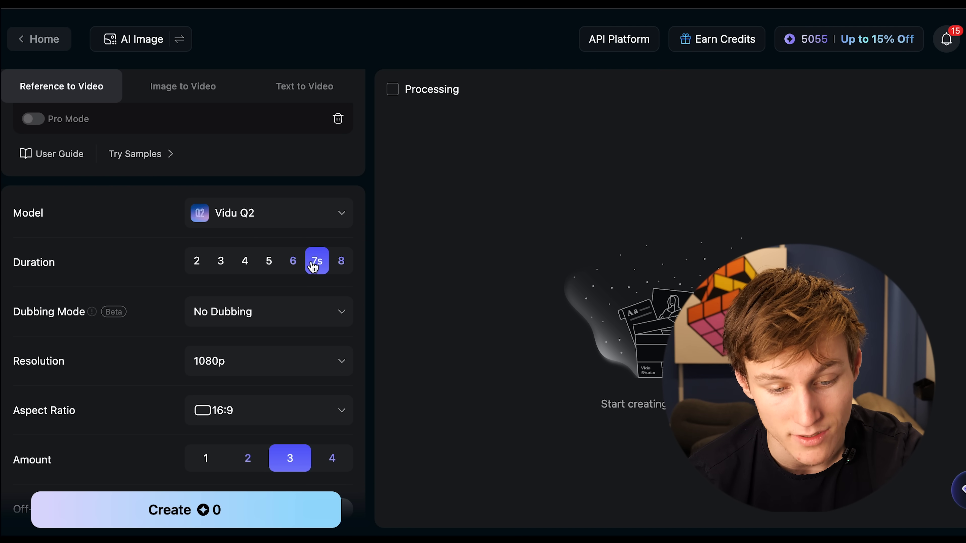
# Keep the amount at 3 videos and start the 1080p 16:9 generation.
pyautogui.scroll(-1, 173, 268)
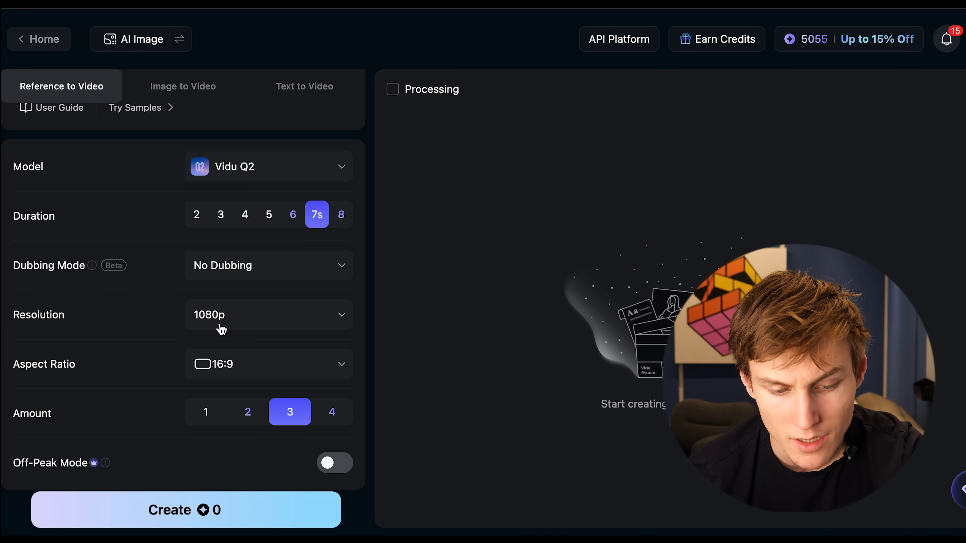
pyautogui.scroll(-1, 228, 326)
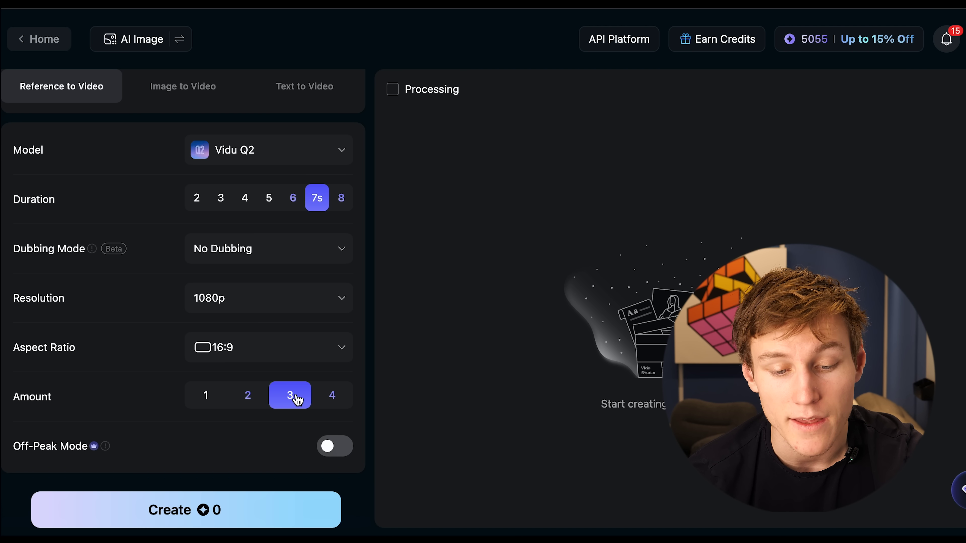
pyautogui.click(188, 396)
pyautogui.click(289, 396)
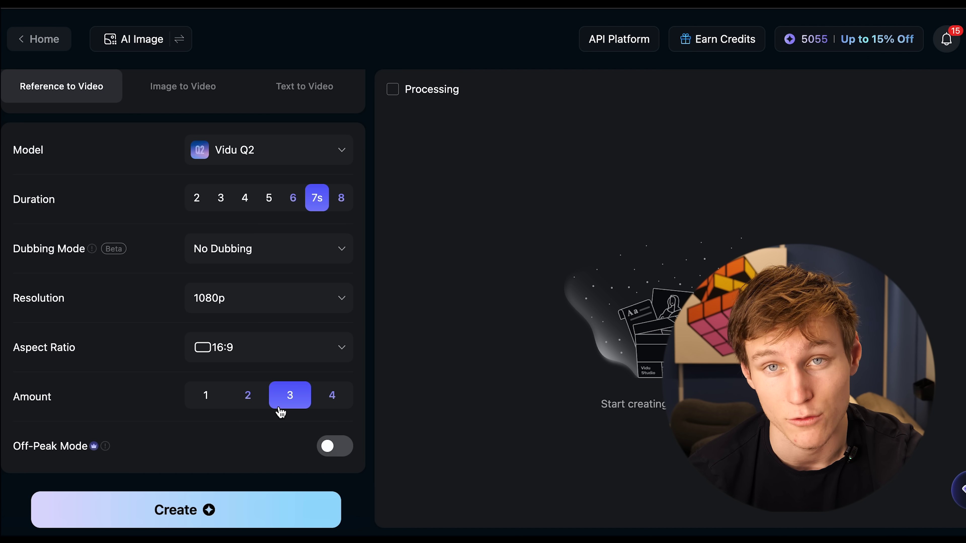
pyautogui.scroll(8, 280, 413)
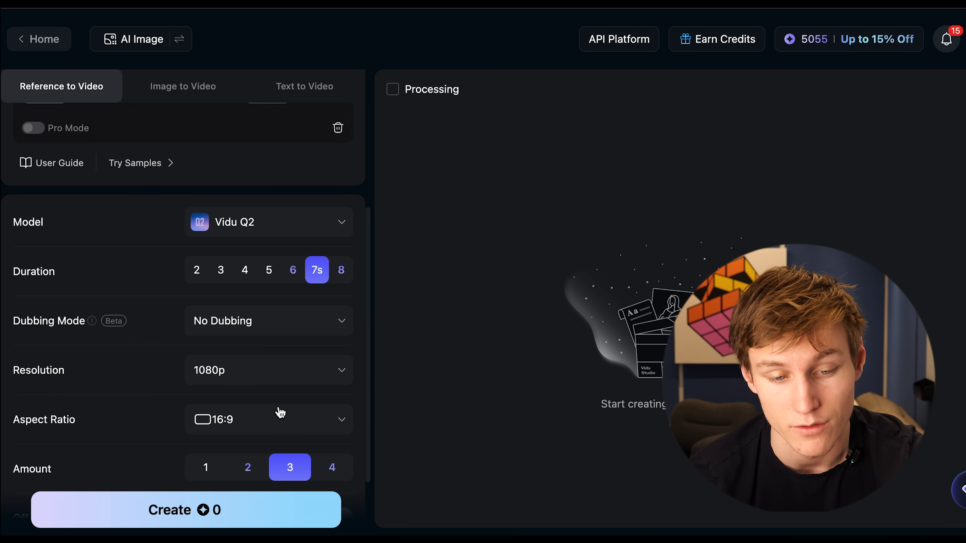
pyautogui.scroll(-5, 152, 462)
pyautogui.scroll(-3, 152, 462)
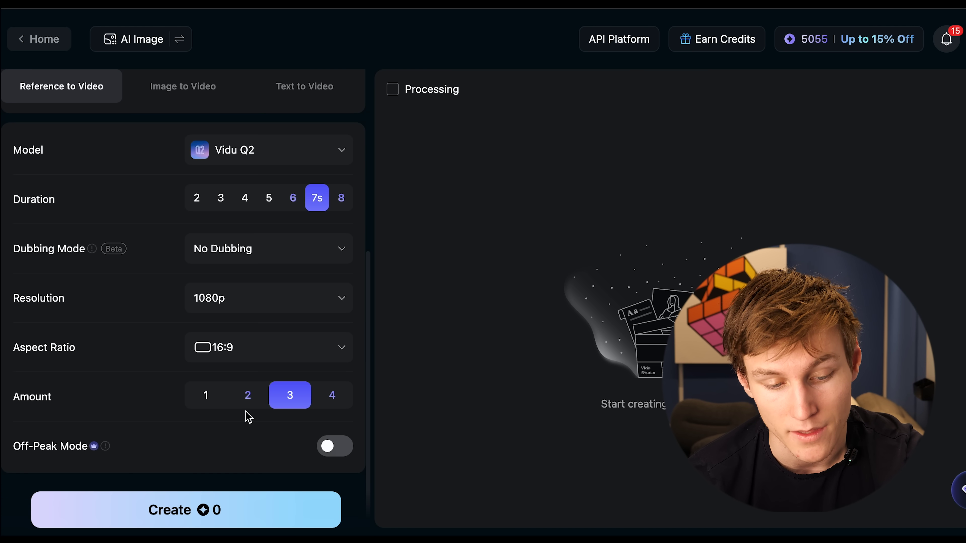
pyautogui.scroll(5, 203, 434)
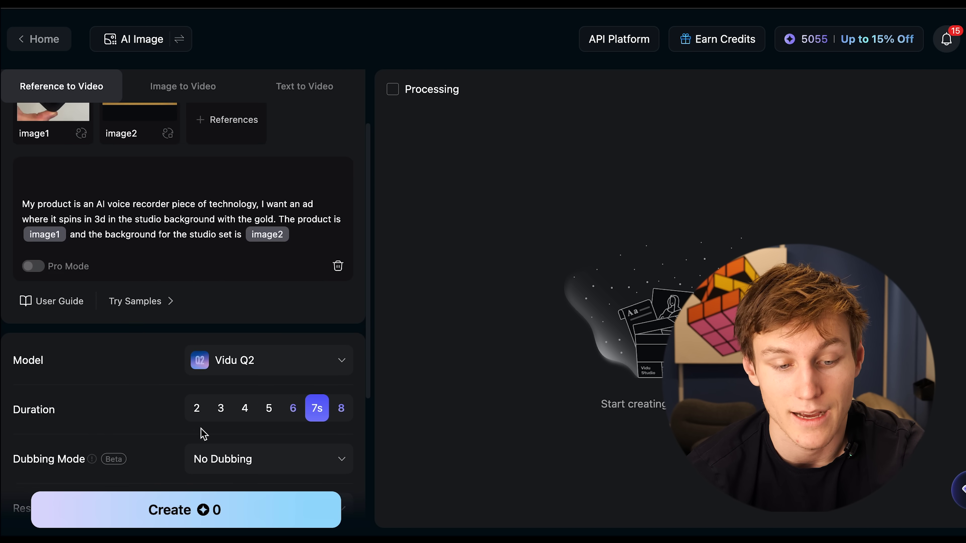
pyautogui.scroll(-5, 114, 381)
pyautogui.click(167, 512)
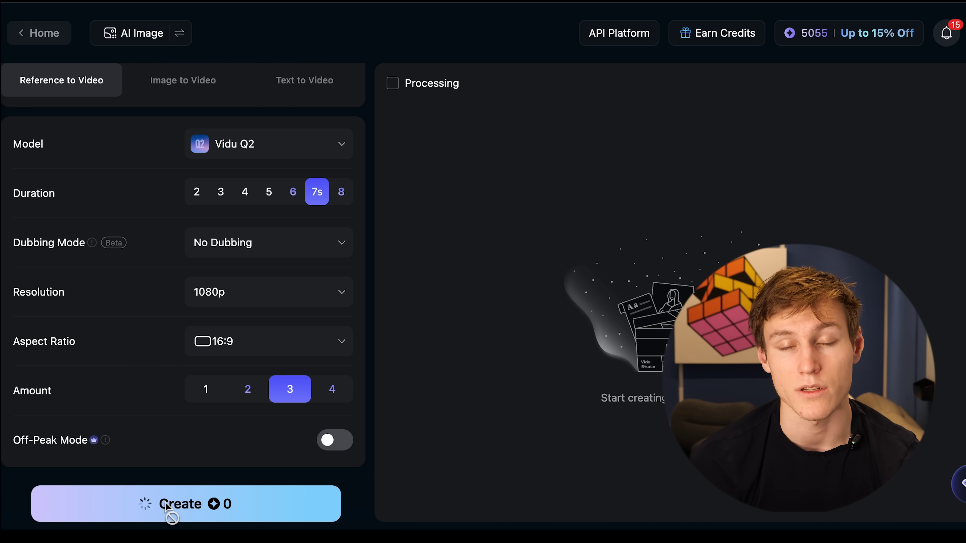